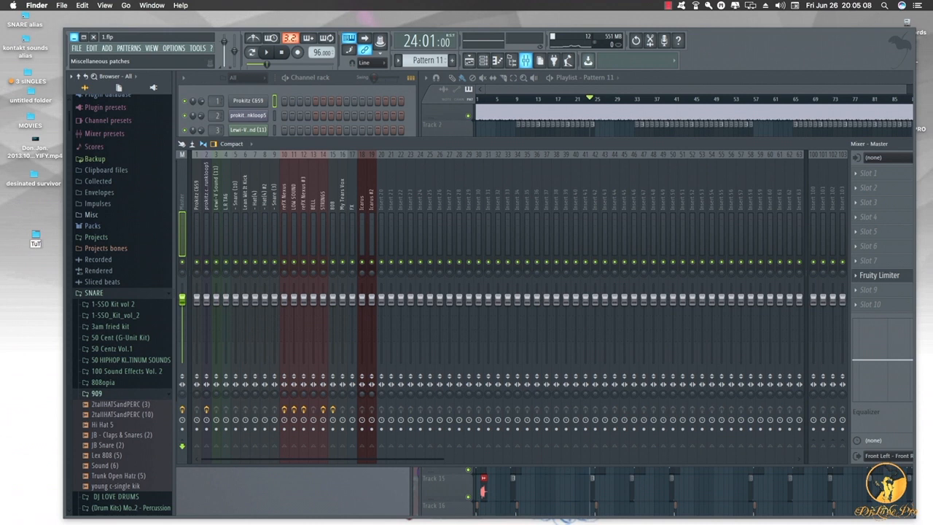
Step: Rename the TuT folder on the desktop as "TuT Beat One"
{"action": "key", "text": "Return"}
{"action": "type", "text": "Beat One"}
{"action": "key", "text": "Return"}
Step: In FL Studio, start a wave file export of the project, saving it as 1 in Microsoft wave format in the TuT Beat One folder
{"action": "left_click", "coordinate": [80, 49]}
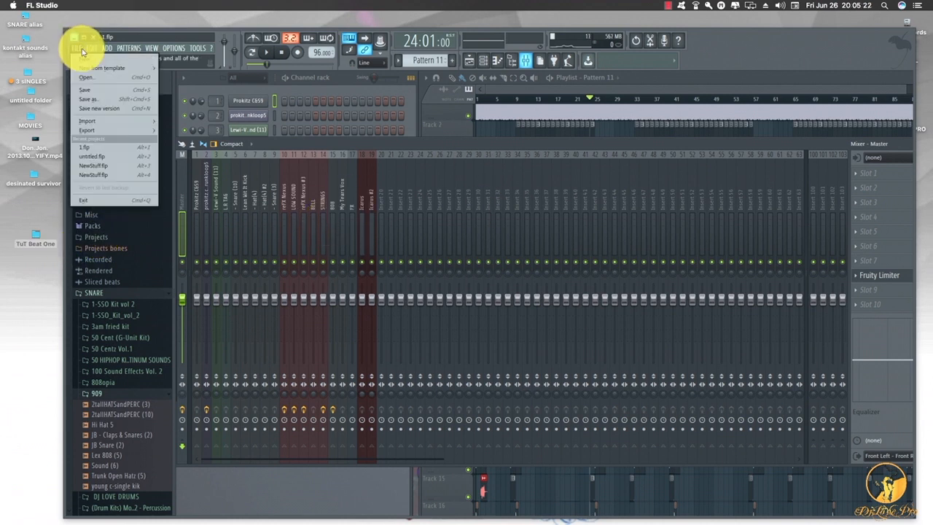
{"action": "mouse_move", "coordinate": [110, 131]}
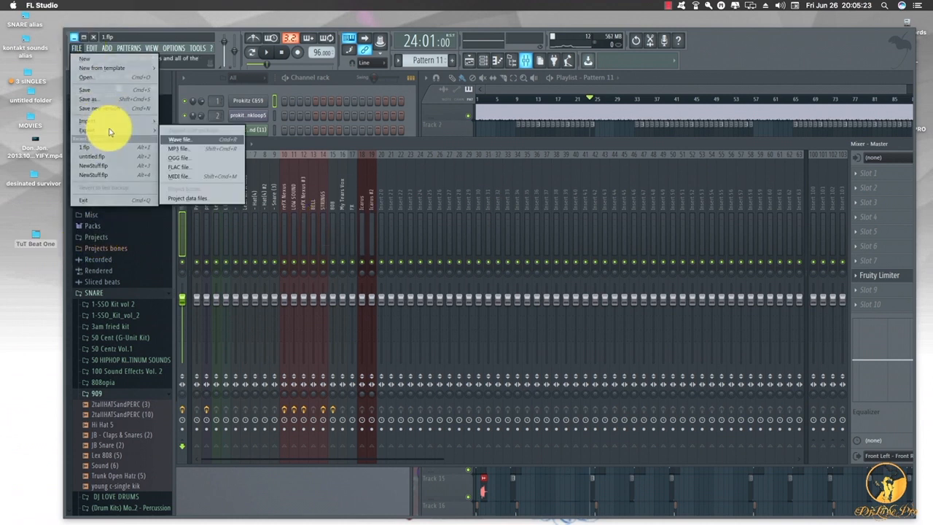
{"action": "left_click", "coordinate": [204, 144]}
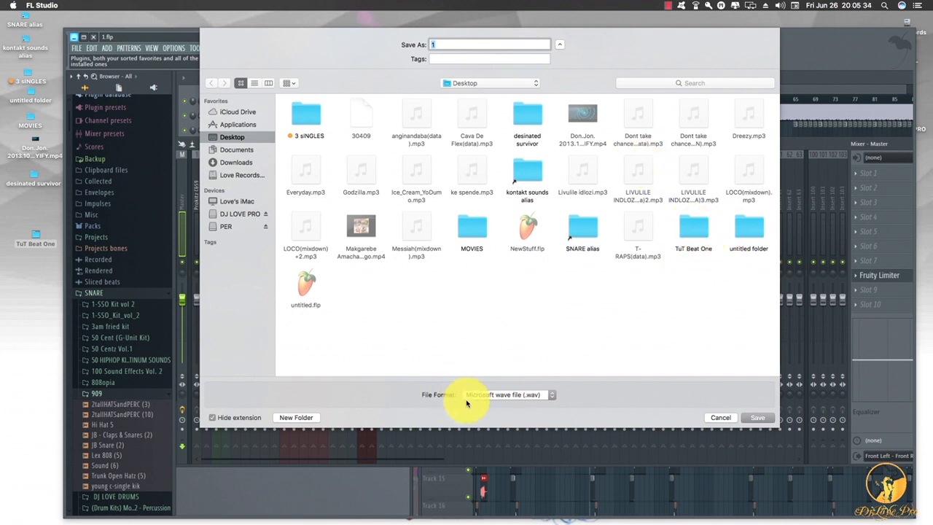
{"action": "left_click", "coordinate": [517, 397]}
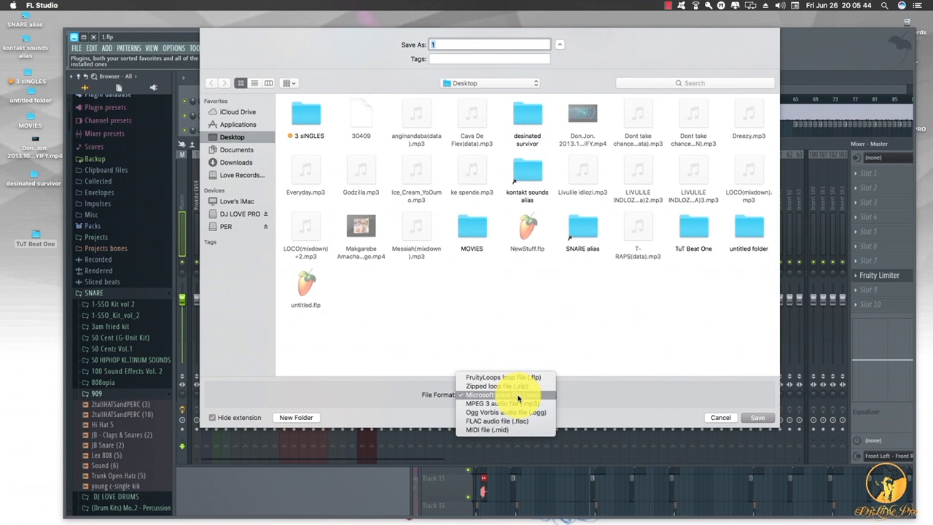
{"action": "left_click", "coordinate": [657, 400]}
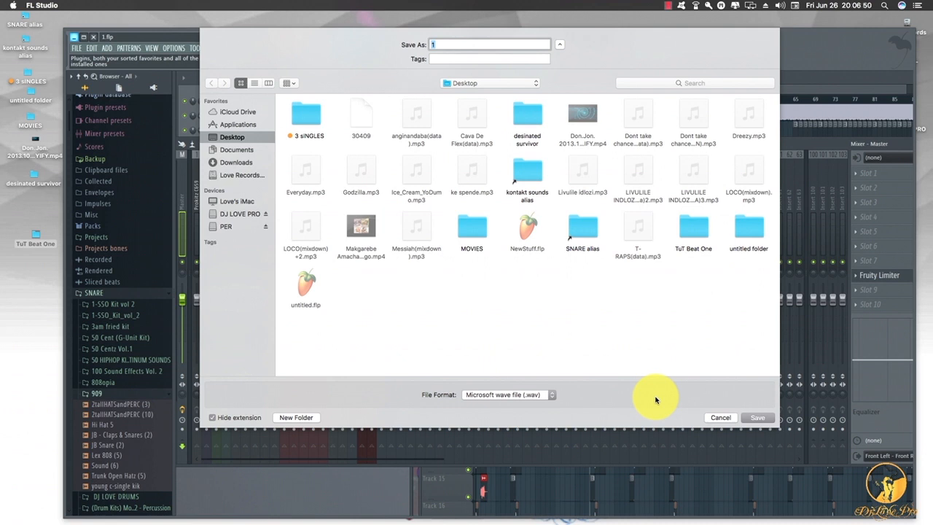
{"action": "double_click", "coordinate": [695, 224]}
{"action": "left_click", "coordinate": [761, 420]}
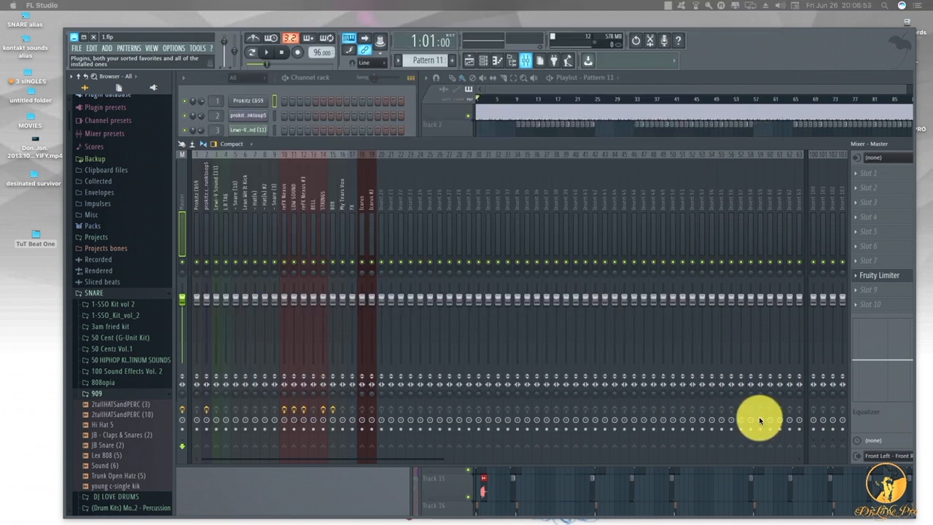
Step: Render the full song as split mixer tracks, with 24Bit int WAV bit depth and 2-point linear resampling
{"action": "left_click_drag", "start_coordinate": [665, 176], "coordinate": [488, 181]}
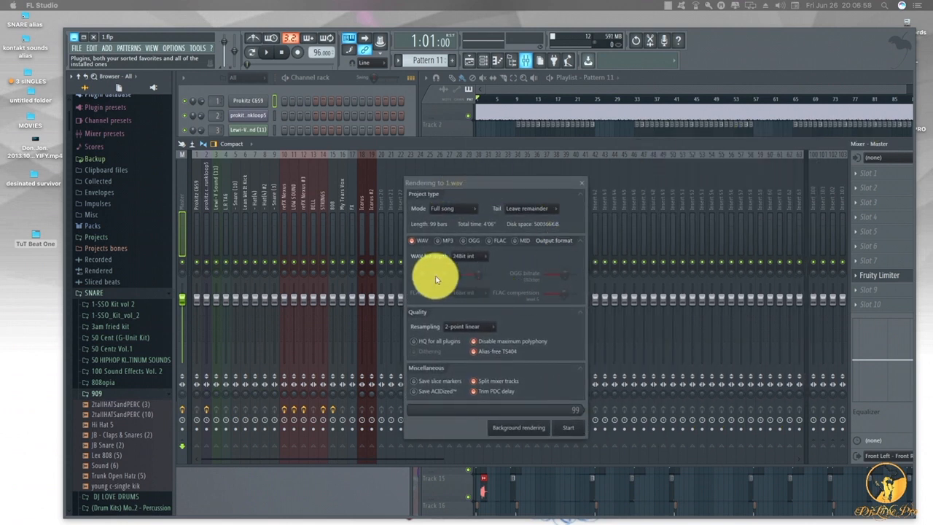
{"action": "left_click", "coordinate": [467, 257]}
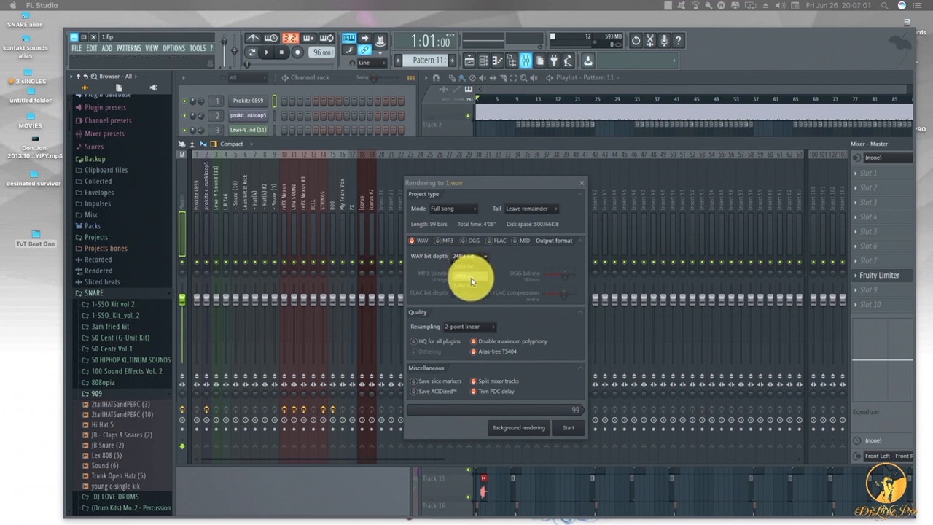
{"action": "left_click", "coordinate": [471, 278]}
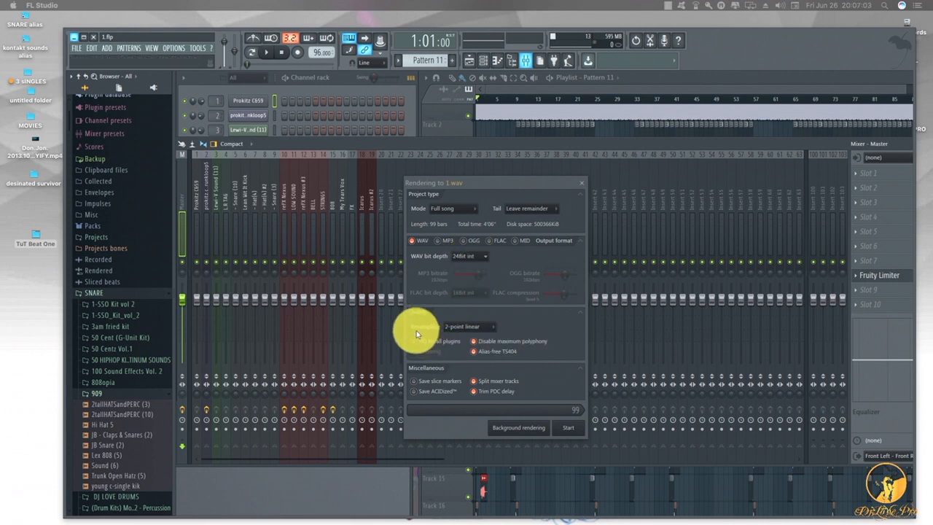
{"action": "left_click", "coordinate": [464, 329]}
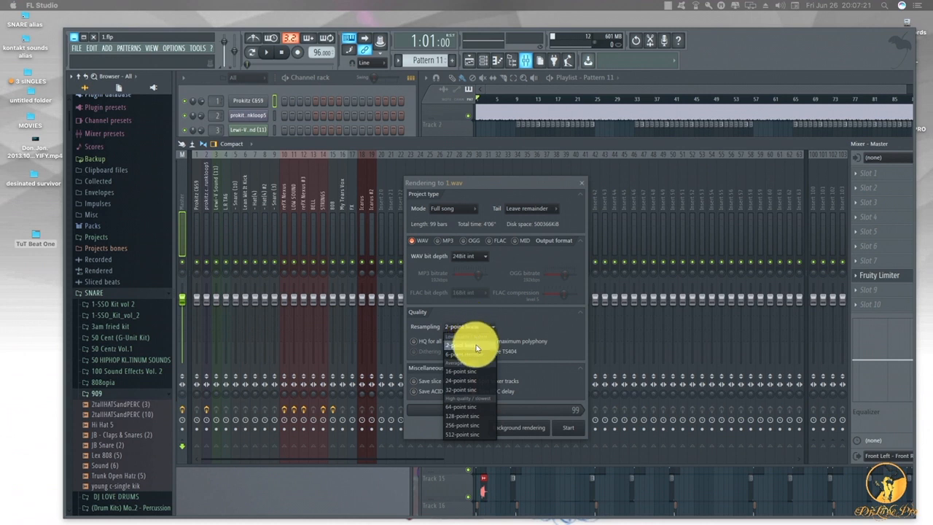
{"action": "left_click", "coordinate": [471, 344]}
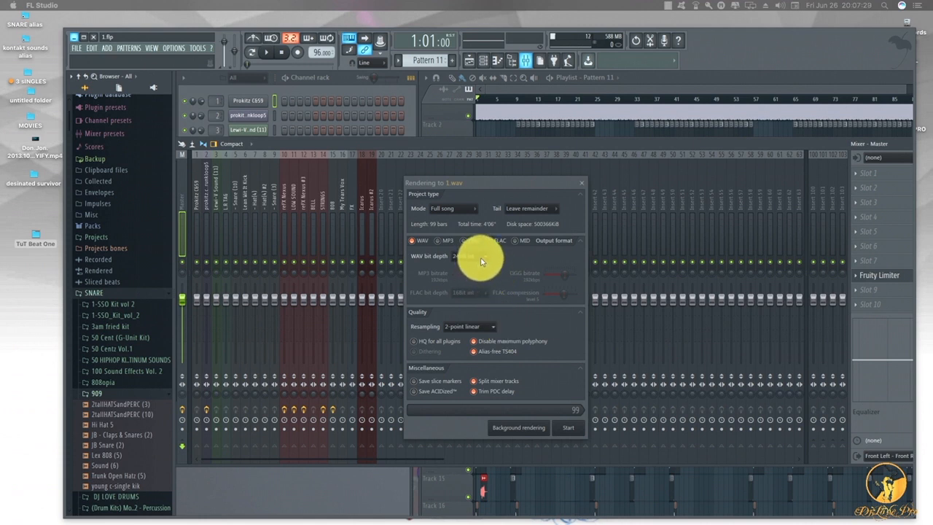
{"action": "left_click", "coordinate": [573, 430]}
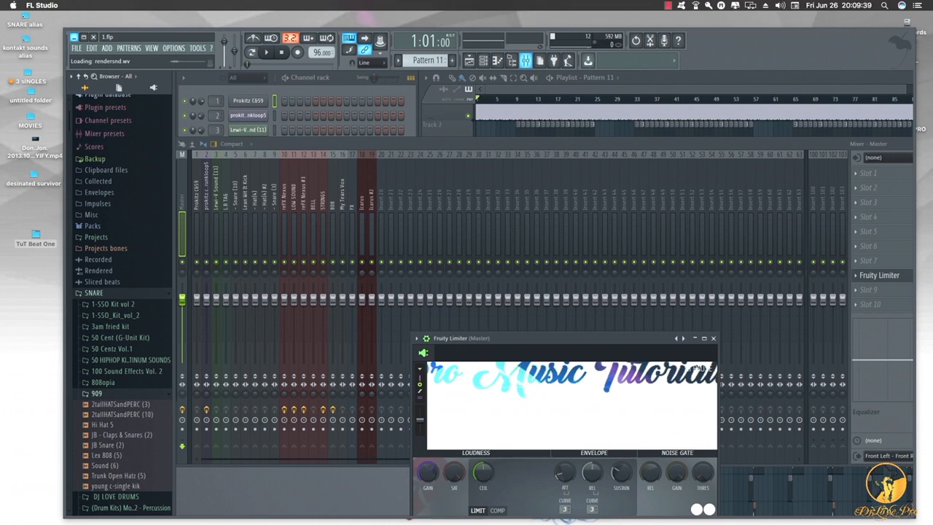
Step: Open the TuT Beat One folder from the desktop, look over the rendered WAV files as a list, and close it
{"action": "left_click", "coordinate": [75, 36]}
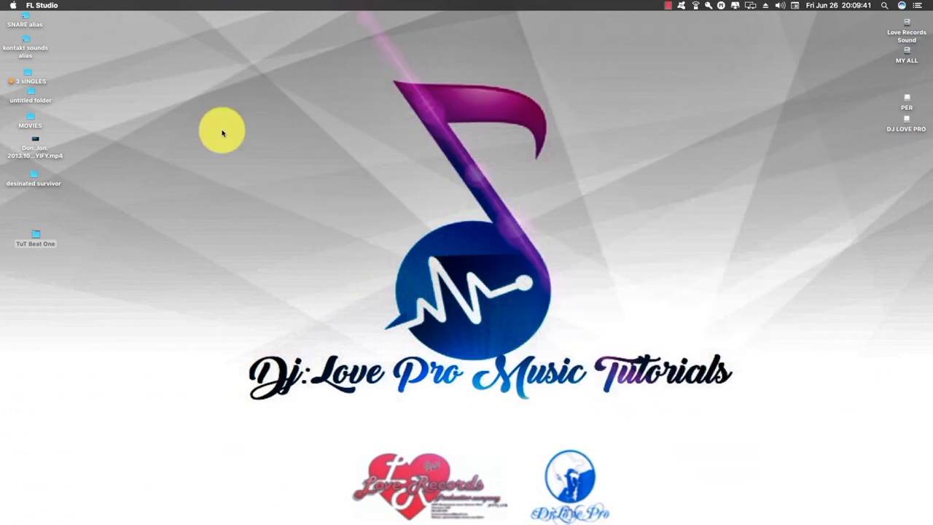
{"action": "double_click", "coordinate": [32, 237]}
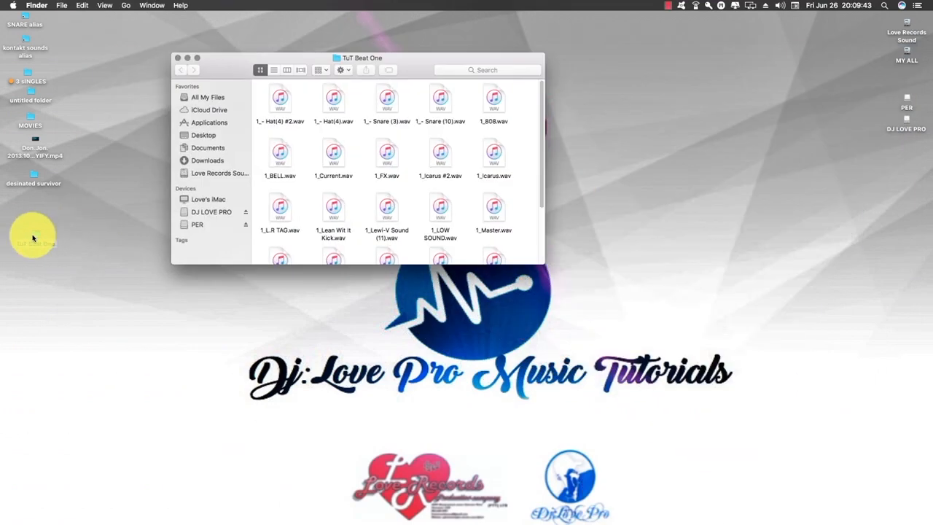
{"action": "left_click_drag", "start_coordinate": [544, 263], "coordinate": [683, 435]}
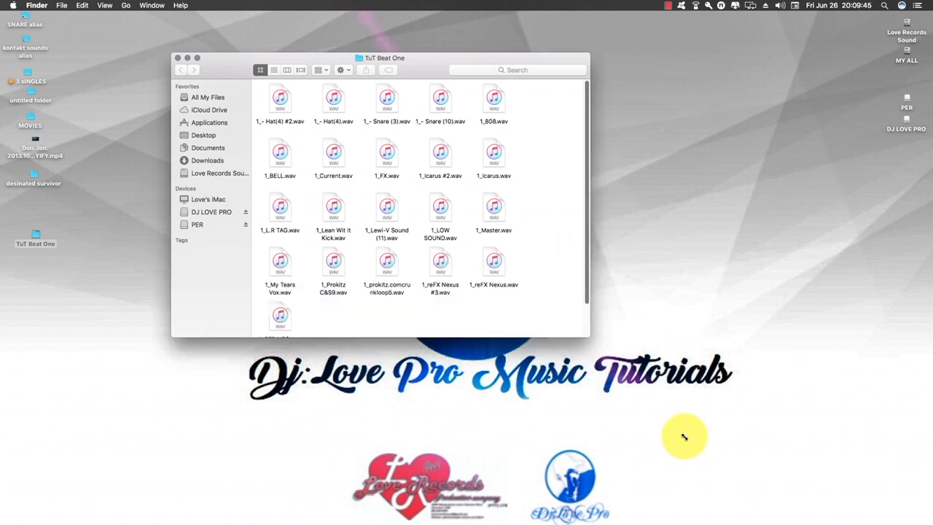
{"action": "left_click", "coordinate": [274, 72]}
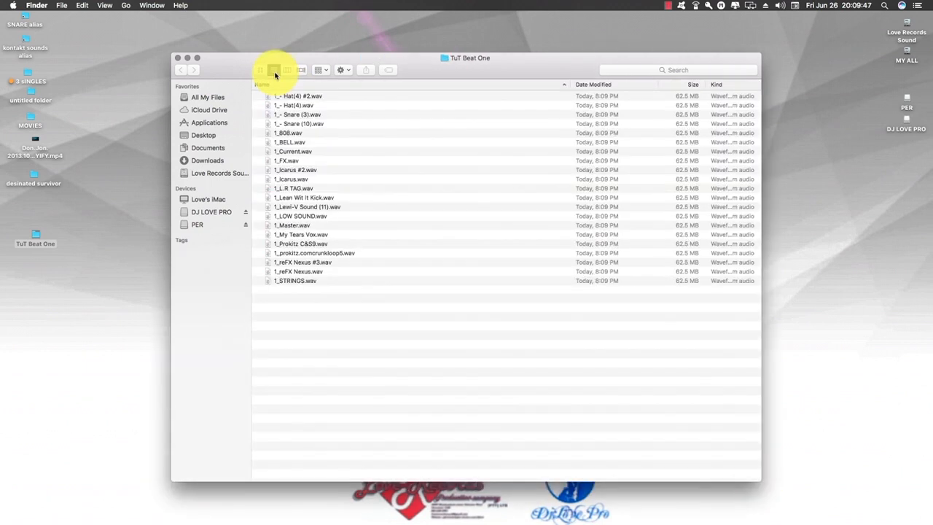
{"action": "left_click_drag", "start_coordinate": [461, 65], "coordinate": [438, 19]}
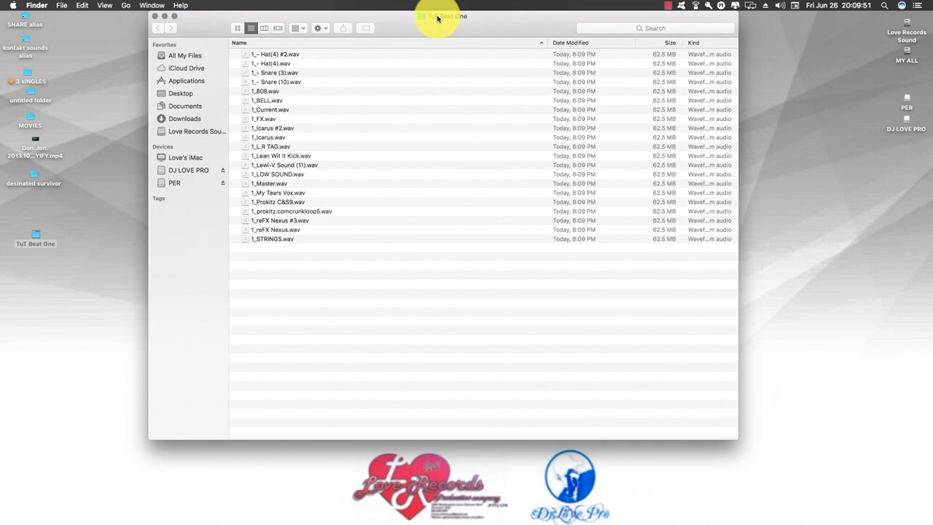
{"action": "left_click_drag", "start_coordinate": [437, 18], "coordinate": [500, 121]}
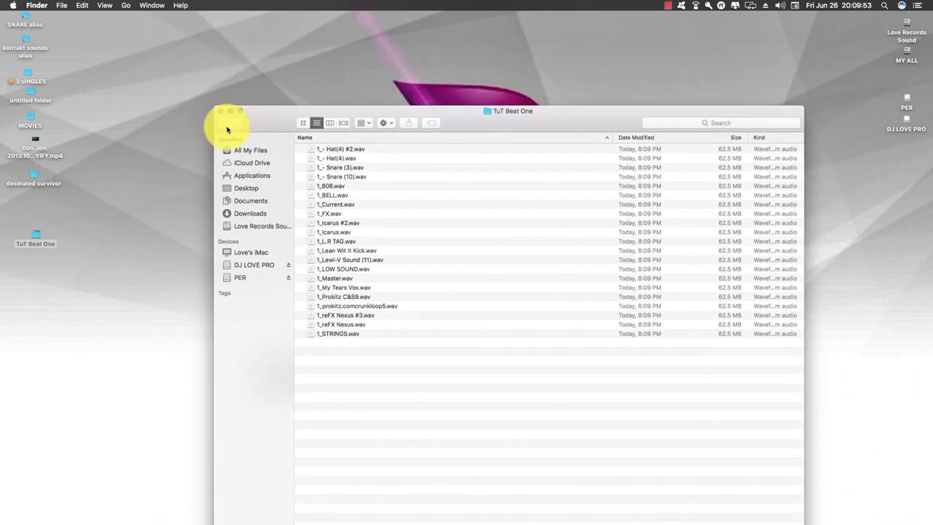
{"action": "left_click", "coordinate": [220, 111]}
Step: Try to compress the TuT Beat One folder on the desktop
{"action": "right_click", "coordinate": [42, 243]}
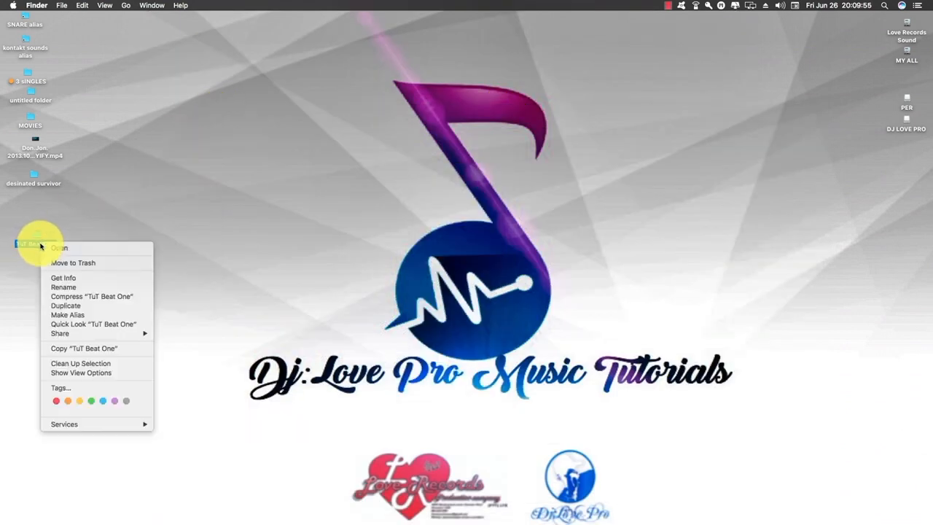
{"action": "left_click", "coordinate": [91, 297]}
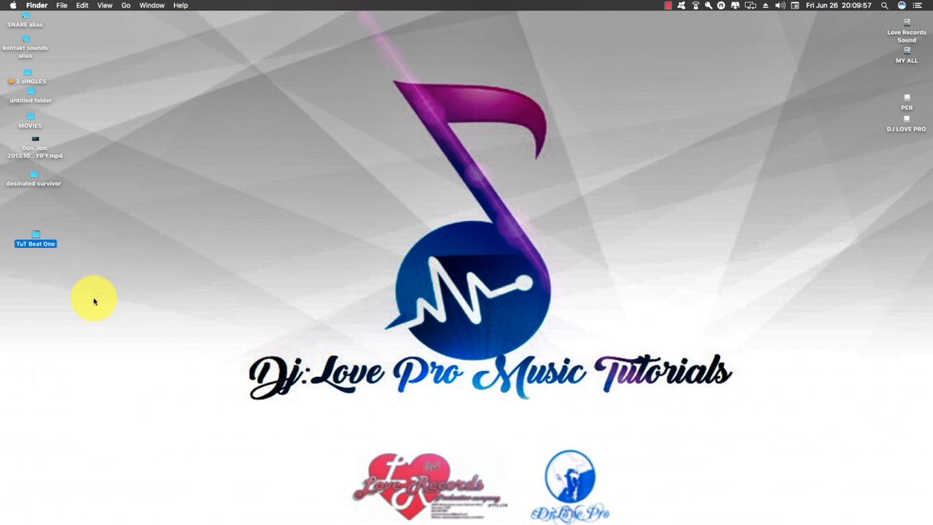
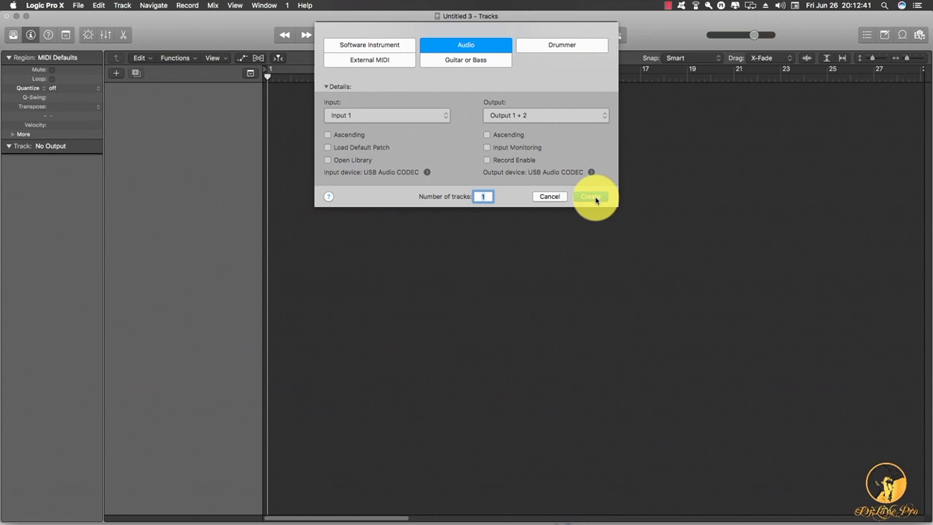
Step: In Logic Pro X, create one audio track with Input 1 and Output 1 + 2, and uncover the desktop beside the project
{"action": "left_click", "coordinate": [595, 197]}
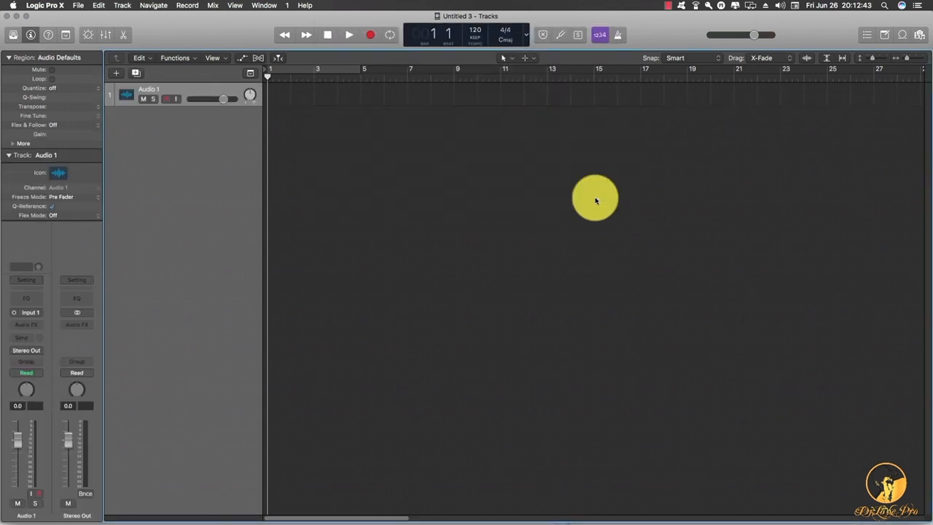
{"action": "left_click_drag", "start_coordinate": [242, 19], "coordinate": [586, 27]}
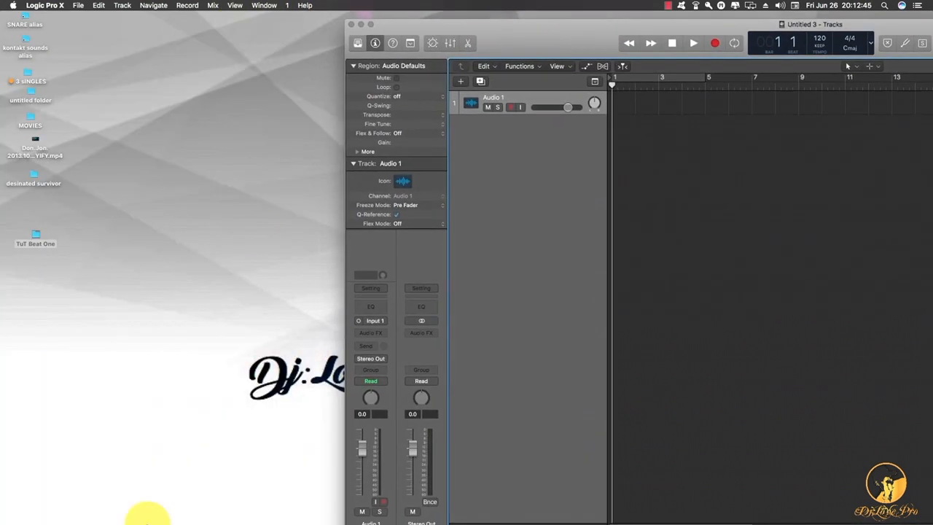
Step: Add all WAV files from the TuT Beat One folder to the project below Audio 1, each on its own track starting at bar 2
{"action": "double_click", "coordinate": [41, 245]}
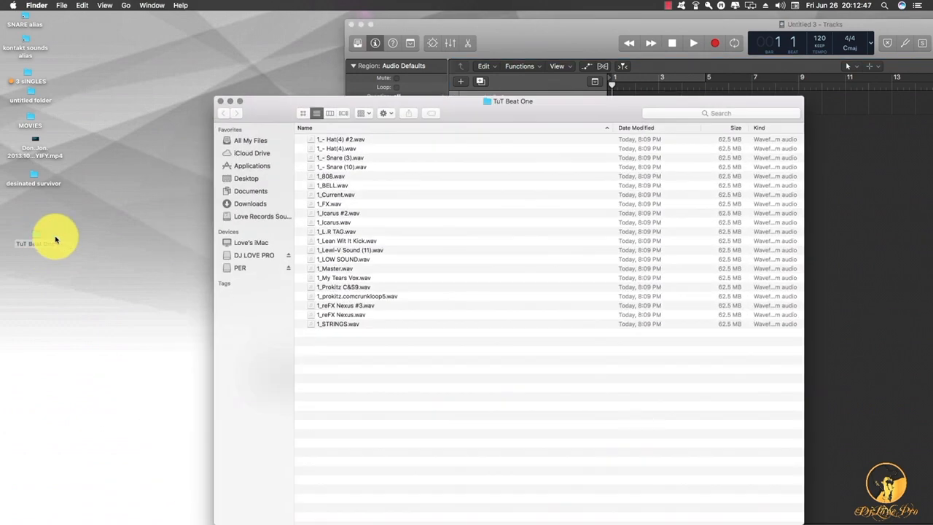
{"action": "left_click_drag", "start_coordinate": [495, 110], "coordinate": [298, 83]}
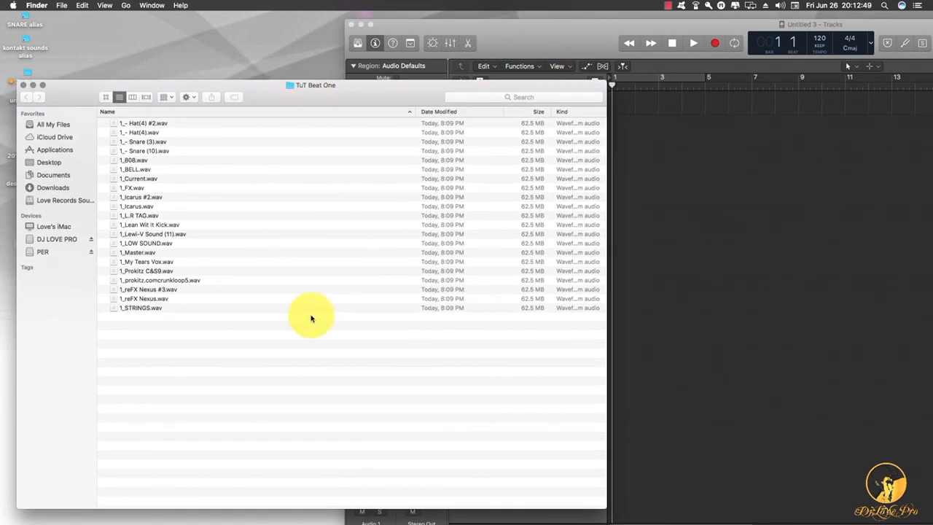
{"action": "left_click_drag", "start_coordinate": [349, 101], "coordinate": [321, 95]}
{"action": "left_click_drag", "start_coordinate": [182, 400], "coordinate": [637, 129]}
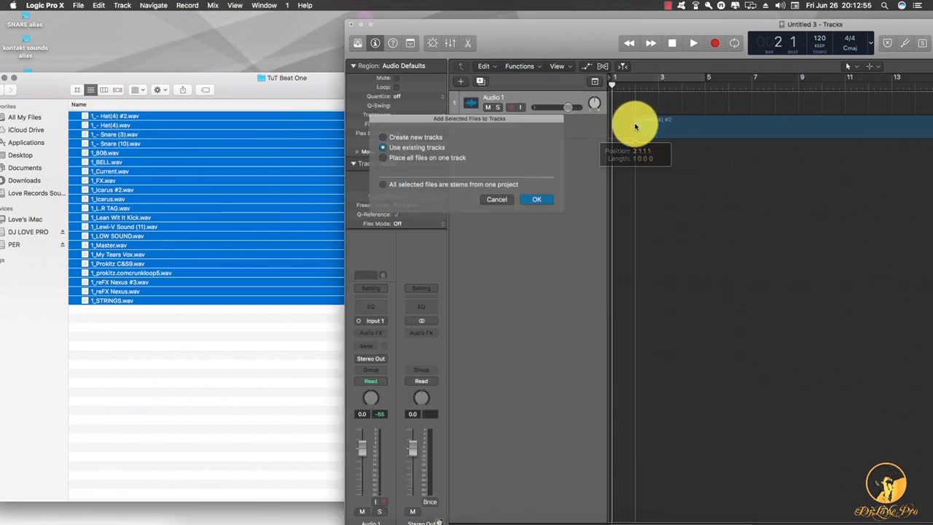
{"action": "left_click", "coordinate": [545, 200]}
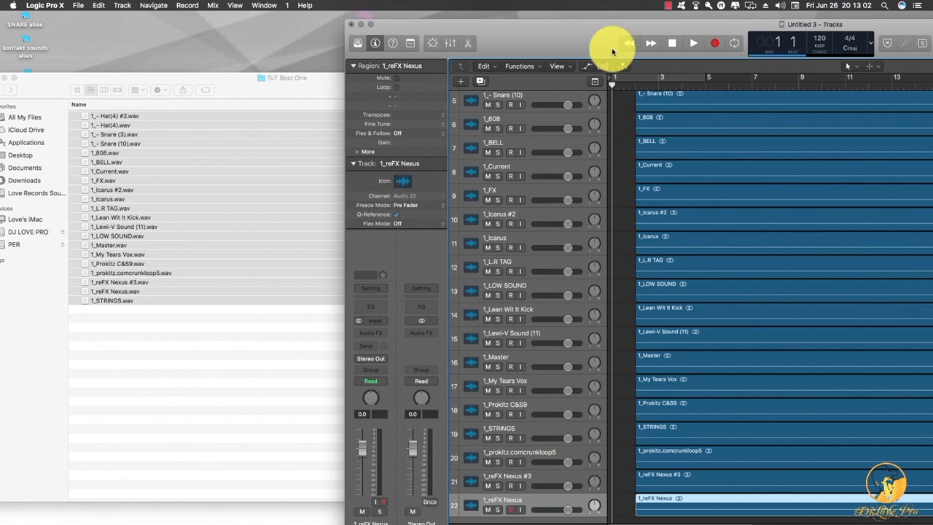
Step: Select all the imported audio regions and move them together to the start of the timeline at bar 1
{"action": "left_click_drag", "start_coordinate": [601, 33], "coordinate": [255, 7]}
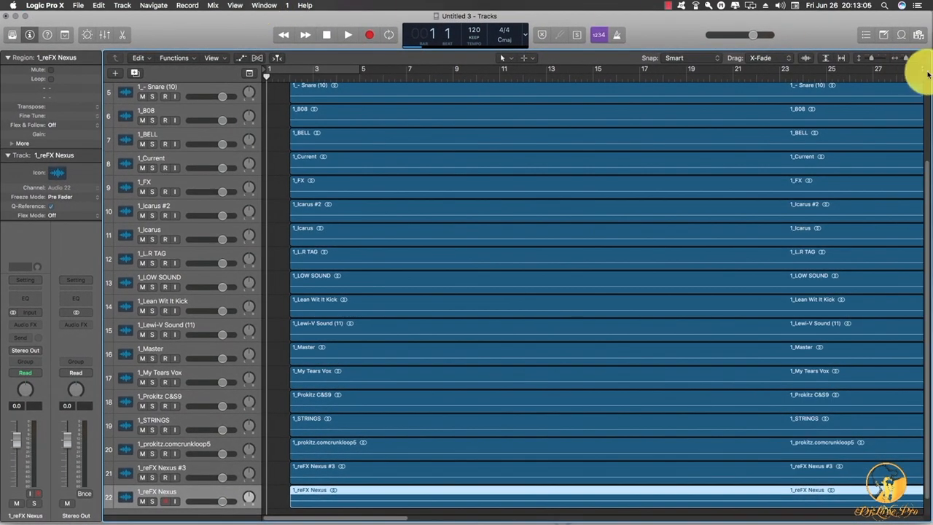
{"action": "key", "text": "z"}
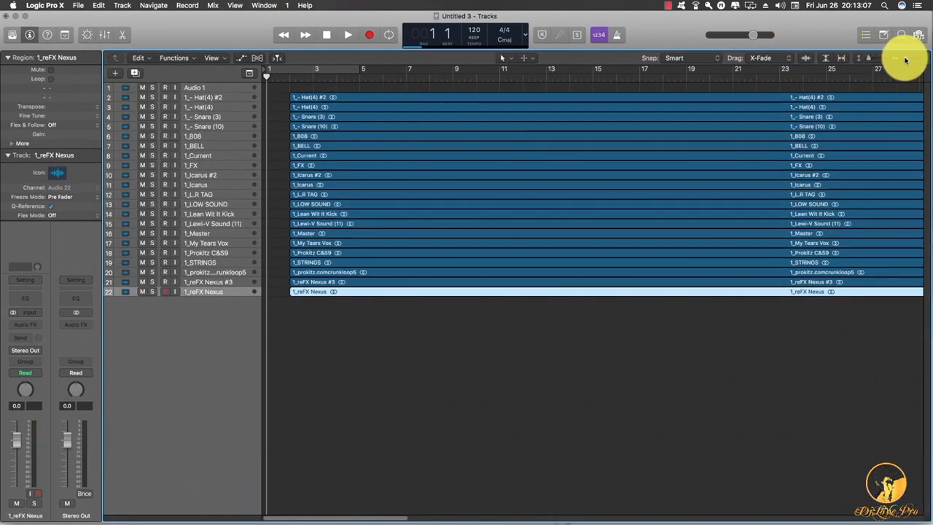
{"action": "left_click_drag", "start_coordinate": [546, 387], "coordinate": [466, 92]}
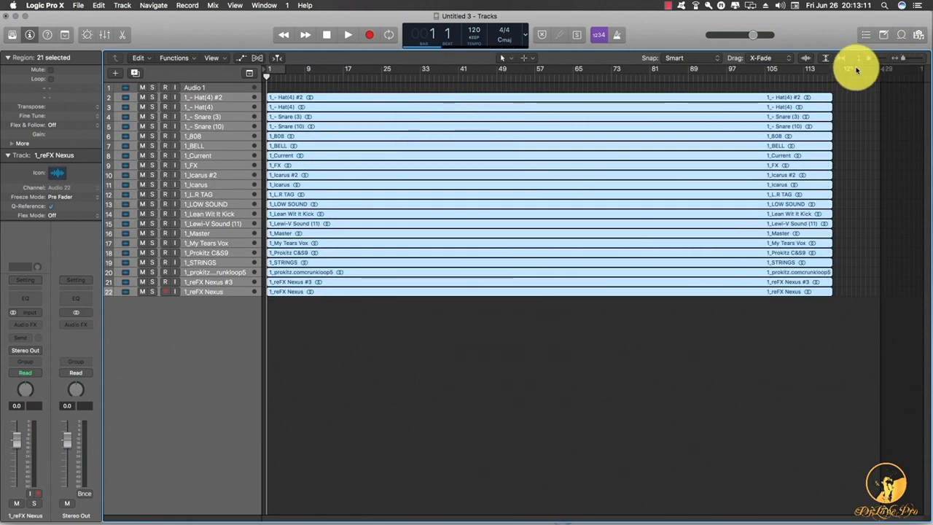
{"action": "left_click_drag", "start_coordinate": [869, 59], "coordinate": [872, 59]}
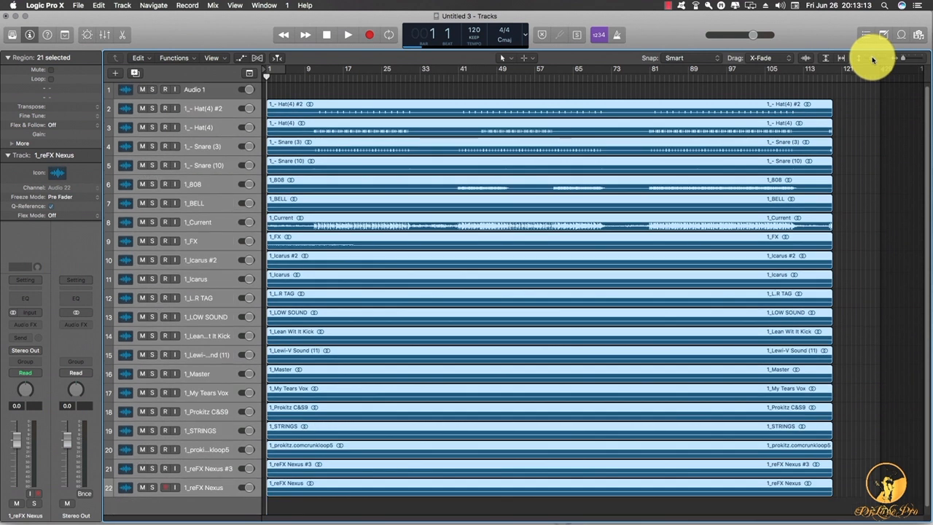
Step: Move the 1_Current and 1_Master tracks to the end of the track list and mute both
{"action": "left_click_drag", "start_coordinate": [202, 221], "coordinate": [214, 496]}
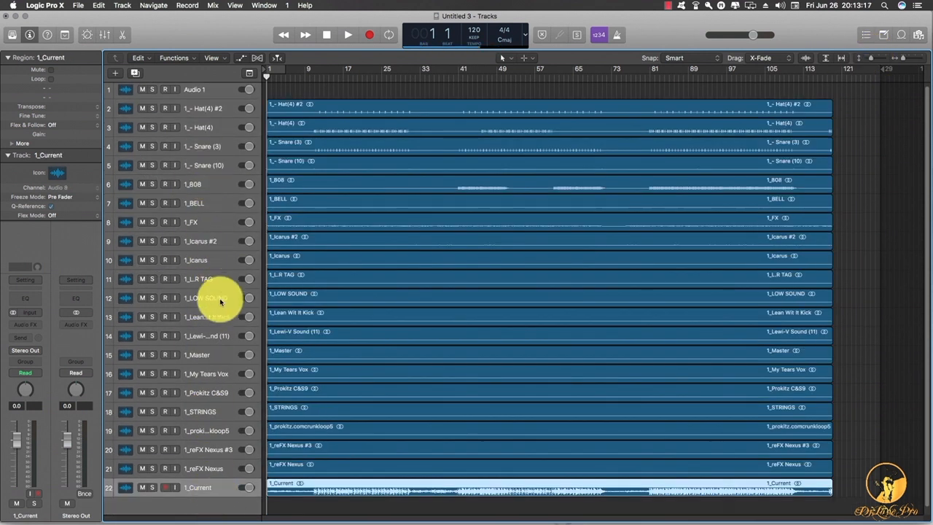
{"action": "left_click_drag", "start_coordinate": [219, 354], "coordinate": [216, 477]}
{"action": "left_click_drag", "start_coordinate": [142, 469], "coordinate": [142, 488]}
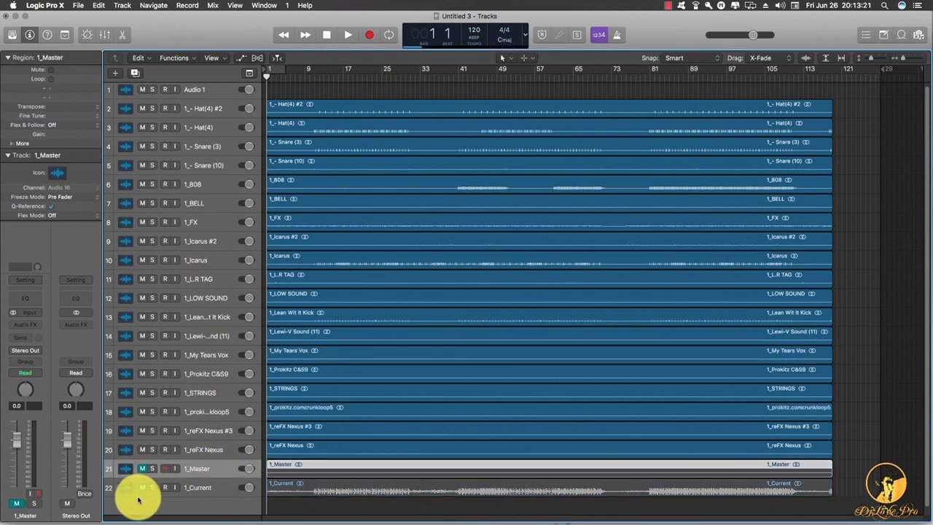
Step: Play the imported stems and skip playback ahead to about bar 10
{"action": "key", "text": "space"}
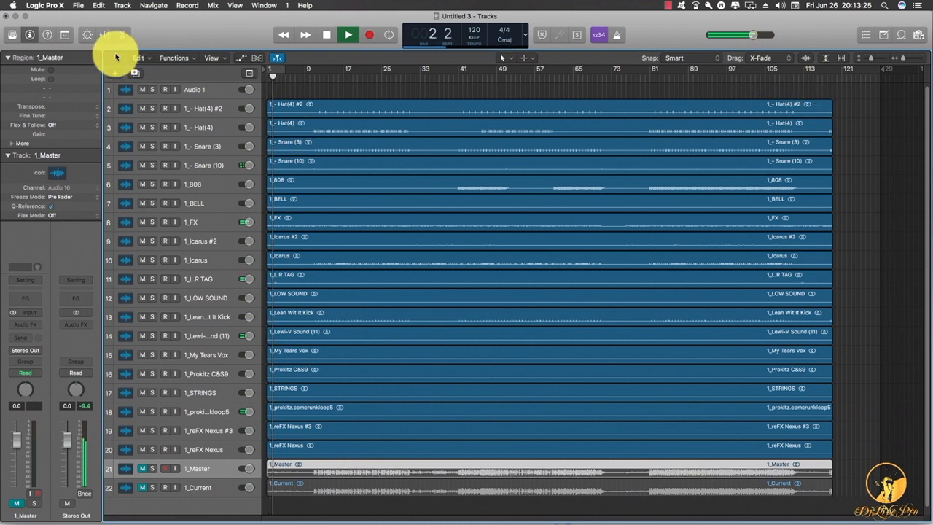
{"action": "left_click", "coordinate": [315, 76]}
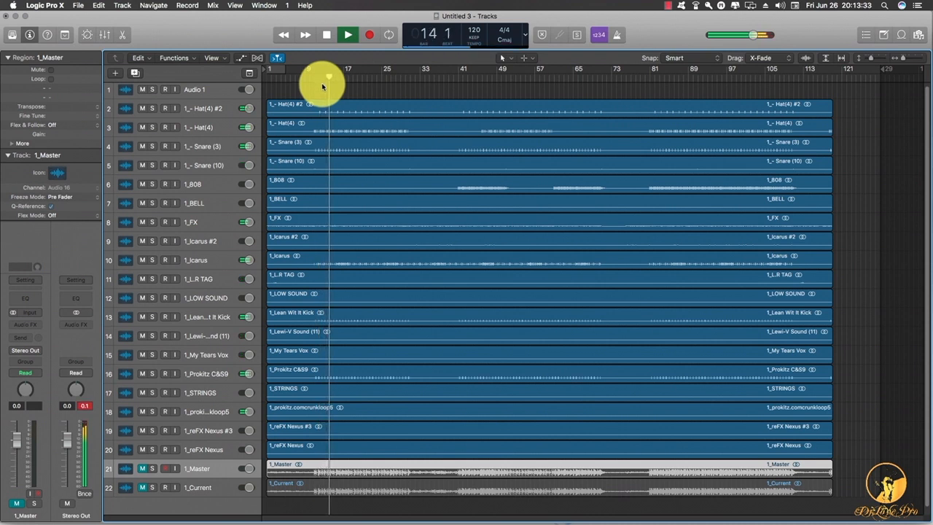
Step: Skip playback to about bar 41, solo the 1_808 track briefly, return to the full mix and stop playback
{"action": "left_click", "coordinate": [460, 75]}
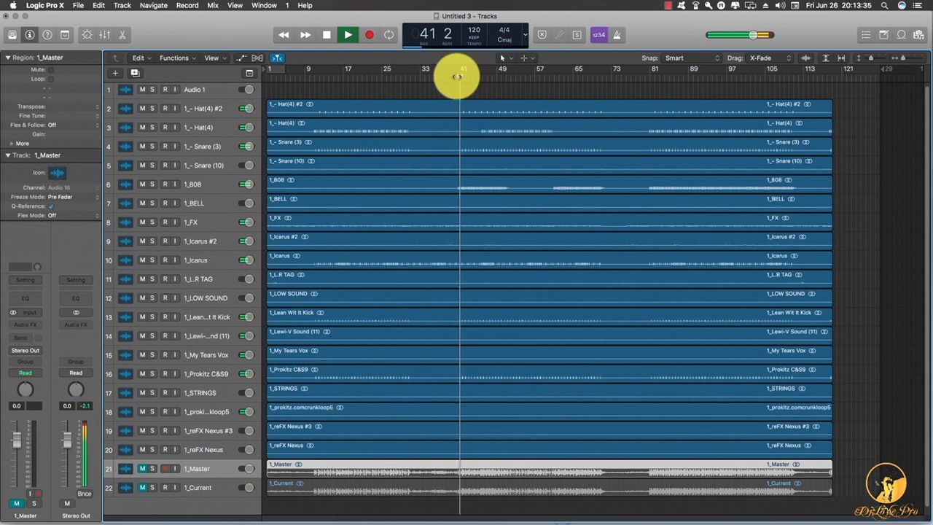
{"action": "left_click", "coordinate": [151, 184]}
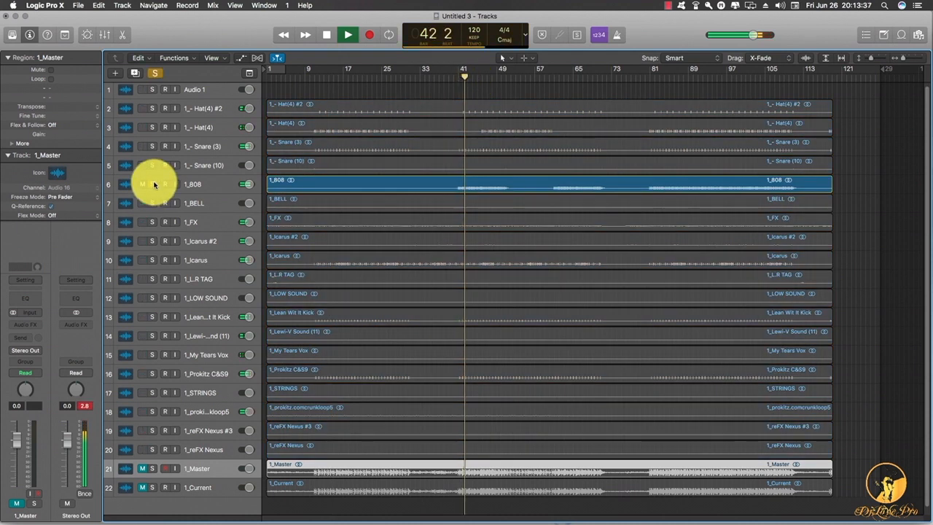
{"action": "left_click", "coordinate": [154, 185]}
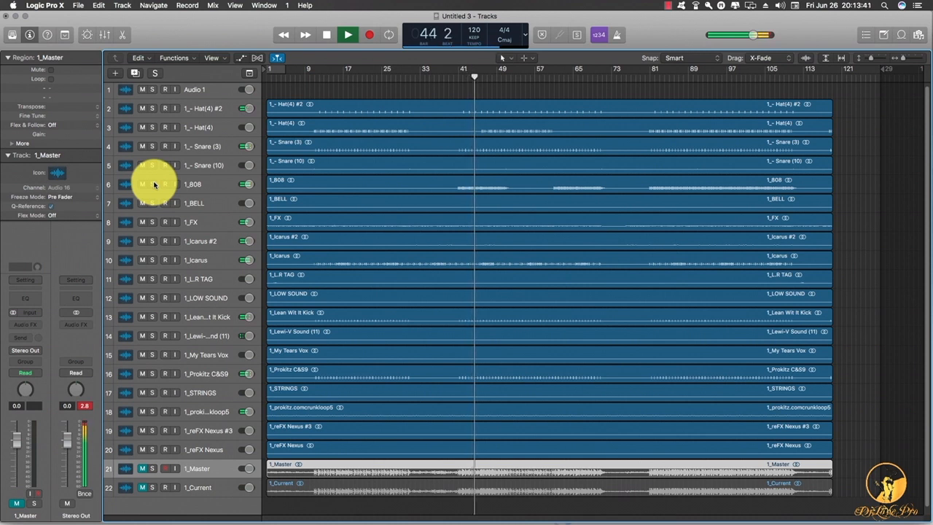
{"action": "key", "text": "space"}
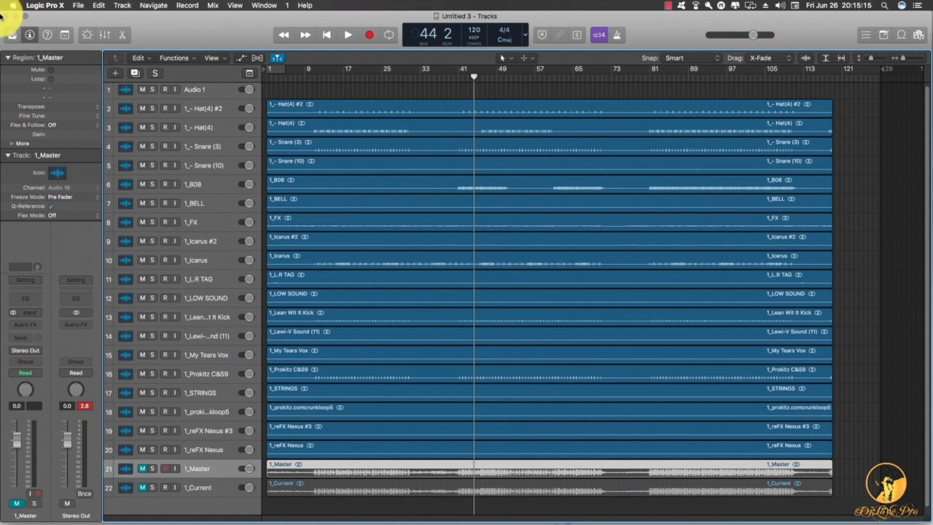
Step: Solo the 1_Lean Wit It Kick track, enlarge the track heights and play from about bar 41, then clear the solo
{"action": "scroll", "coordinate": [426, 237], "scroll_direction": "down", "scroll_amount": 1}
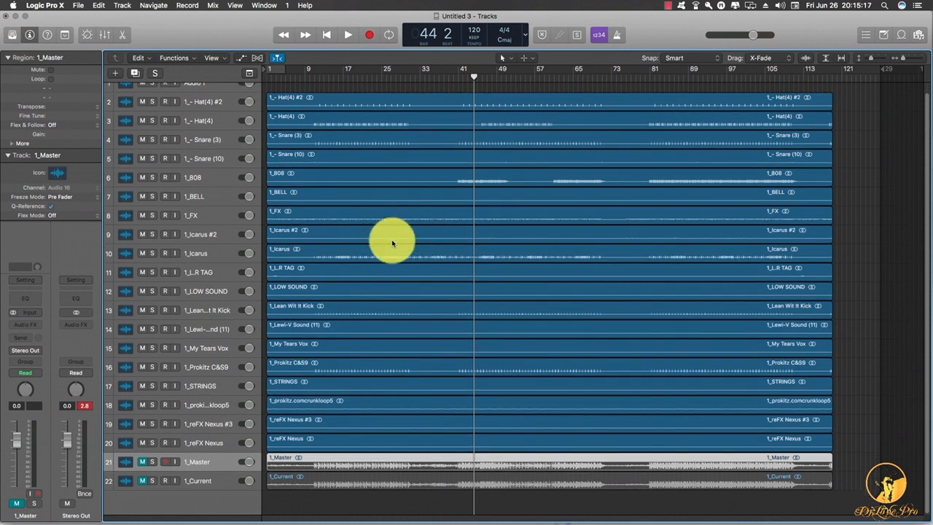
{"action": "left_click", "coordinate": [151, 310]}
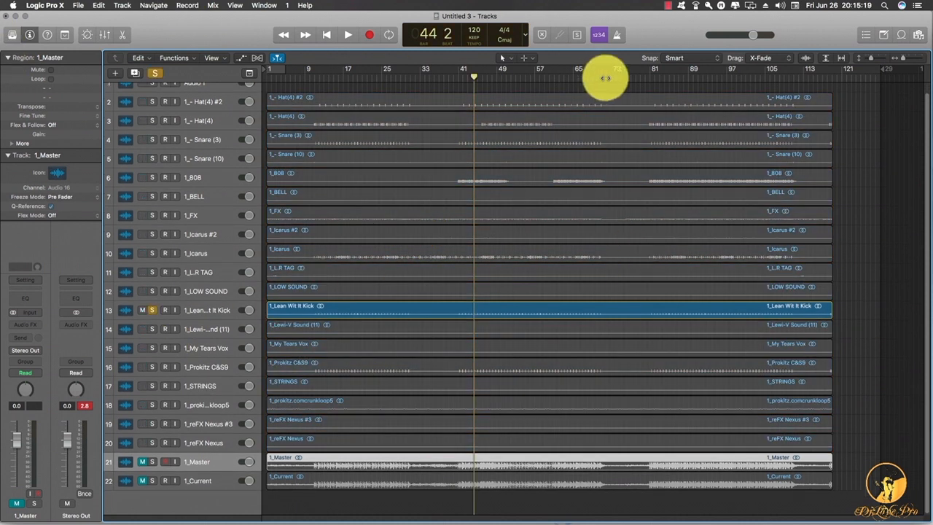
{"action": "left_click_drag", "start_coordinate": [870, 58], "coordinate": [875, 60]}
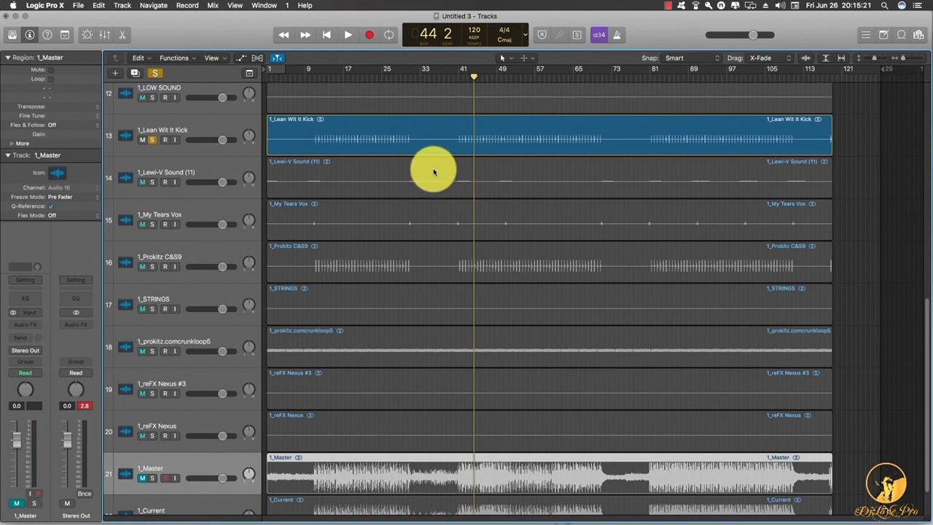
{"action": "left_click", "coordinate": [462, 77]}
{"action": "key", "text": "space"}
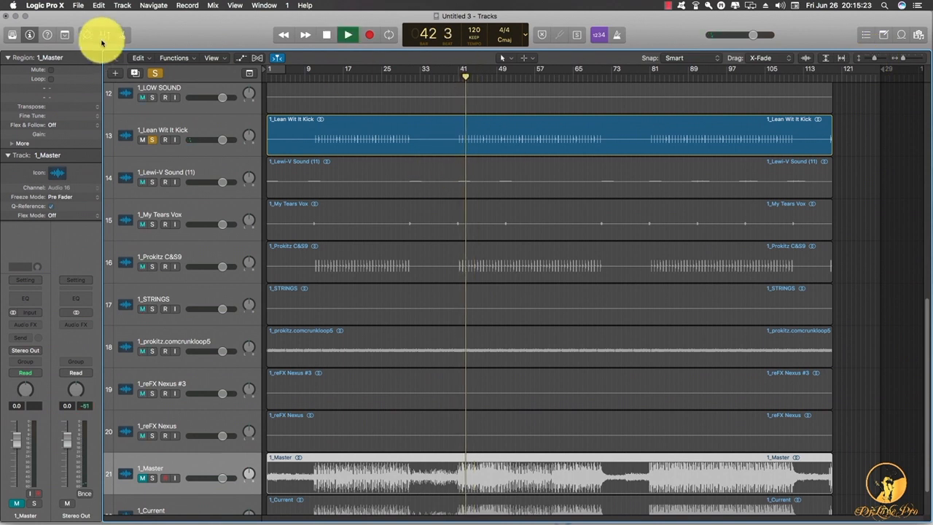
{"action": "key", "text": "super+a"}
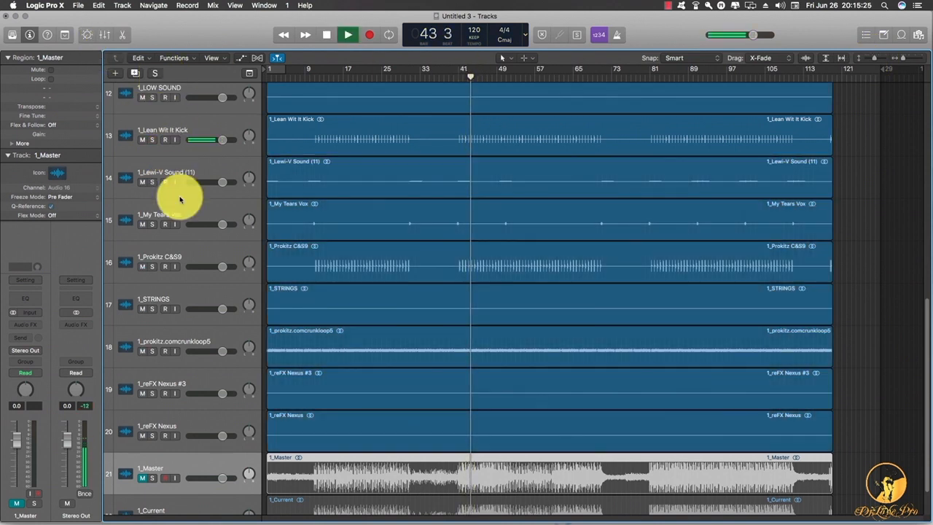
Step: Reduce the track heights so that all 22 tracks fit in view
{"action": "scroll", "coordinate": [190, 248], "scroll_direction": "up", "scroll_amount": 5}
{"action": "scroll", "coordinate": [162, 215], "scroll_direction": "up", "scroll_amount": 6}
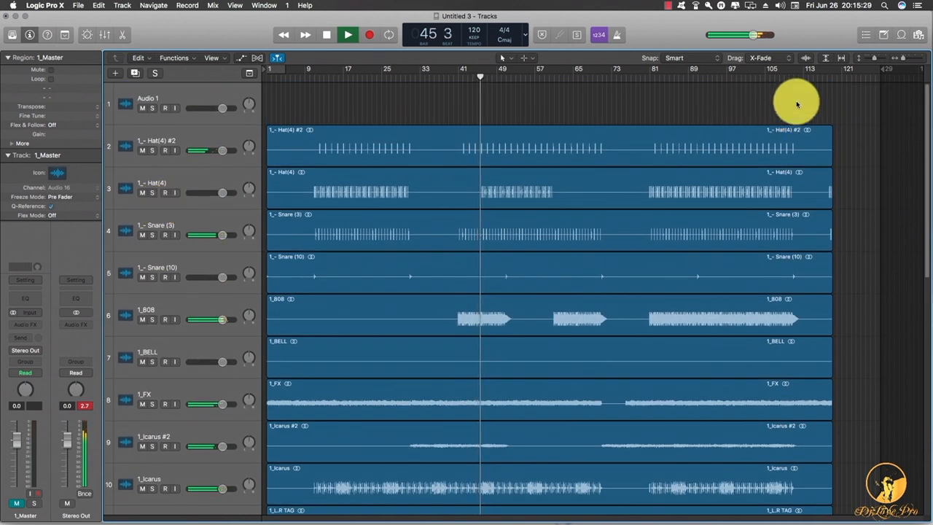
{"action": "left_click_drag", "start_coordinate": [876, 59], "coordinate": [871, 58]}
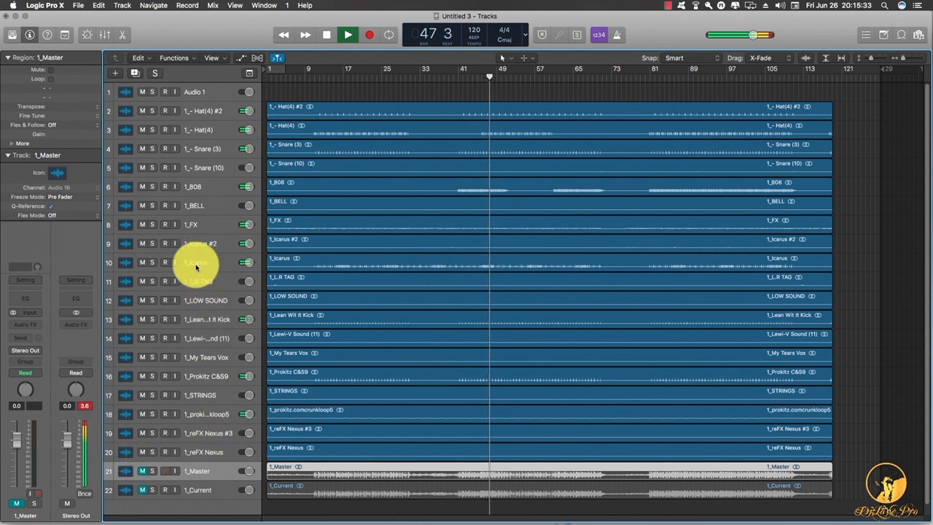
Step: Solo the 1_808 track, restart playback at about bar 42 and open a Channel EQ on that track
{"action": "mouse_move", "coordinate": [151, 186]}
{"action": "left_mouse_down"}
{"action": "mouse_move", "coordinate": [146, 274]}
{"action": "mouse_move", "coordinate": [146, 202]}
{"action": "mouse_move", "coordinate": [156, 193]}
{"action": "left_mouse_up"}
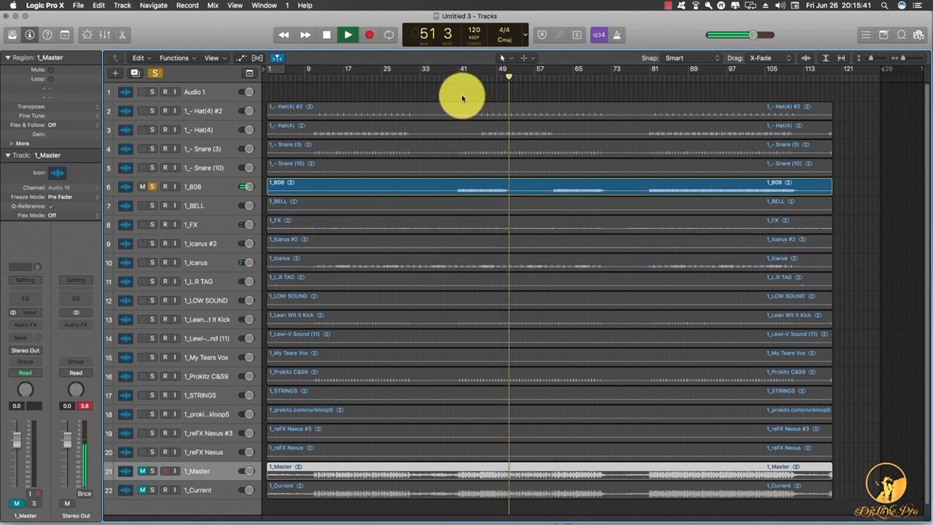
{"action": "left_click", "coordinate": [467, 73]}
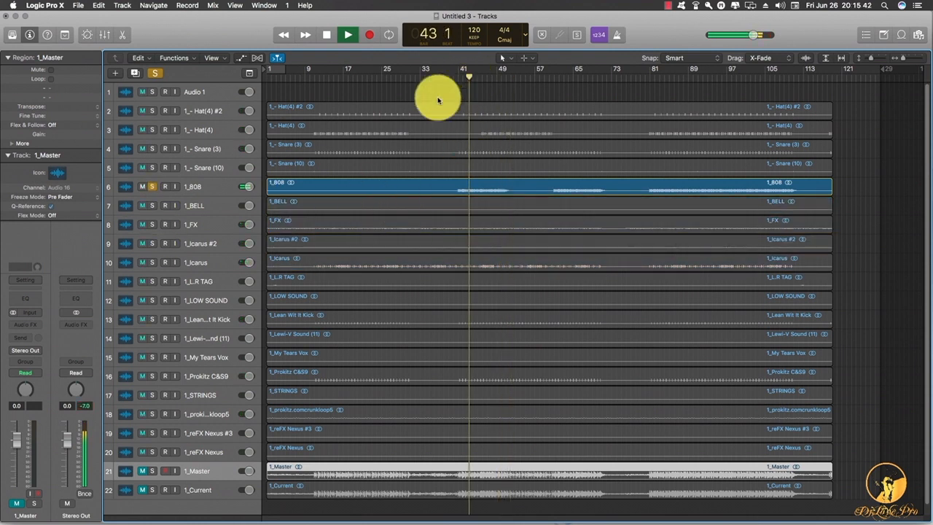
{"action": "left_click", "coordinate": [195, 188]}
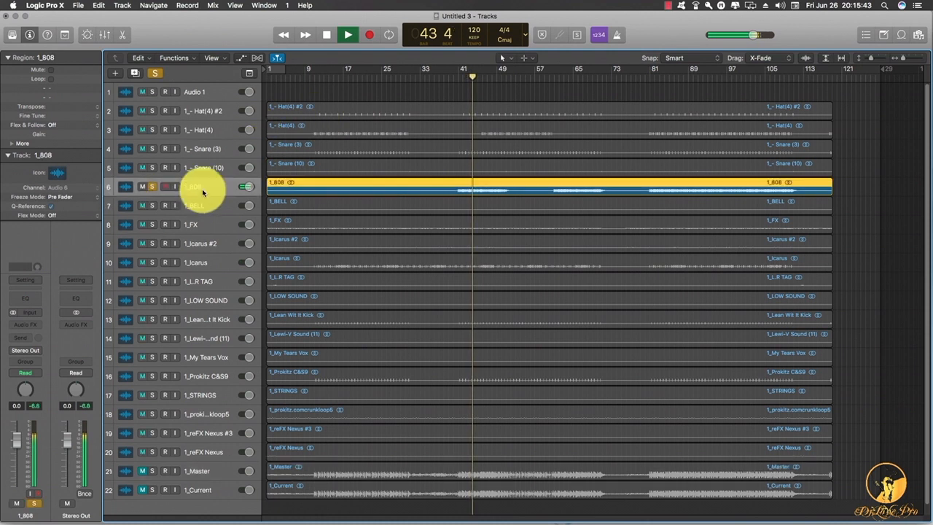
{"action": "left_click", "coordinate": [35, 306]}
{"action": "left_click_drag", "start_coordinate": [371, 35], "coordinate": [628, 134]}
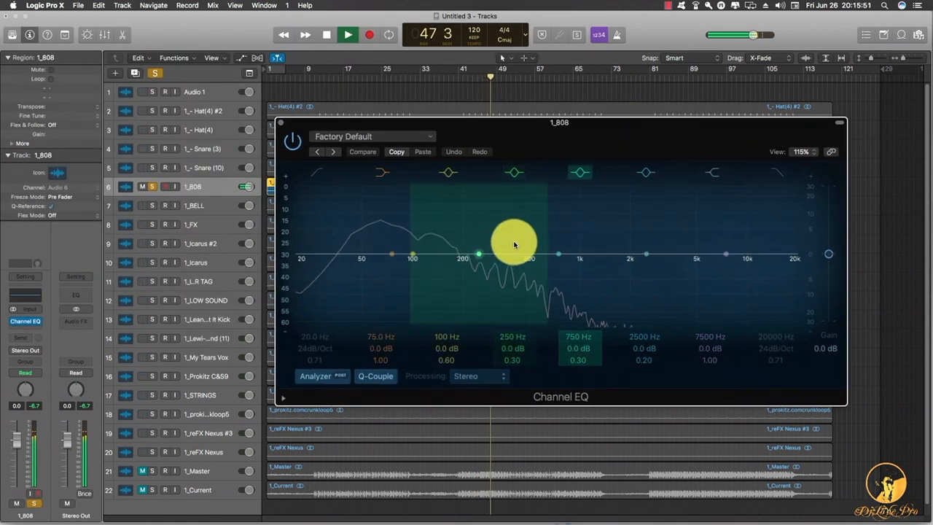
Step: Set the 1_808 Channel EQ's 250 Hz band to 48 Hz with a +7.0 dB gain and a Q of 1.20
{"action": "left_click_drag", "start_coordinate": [513, 361], "coordinate": [513, 344]}
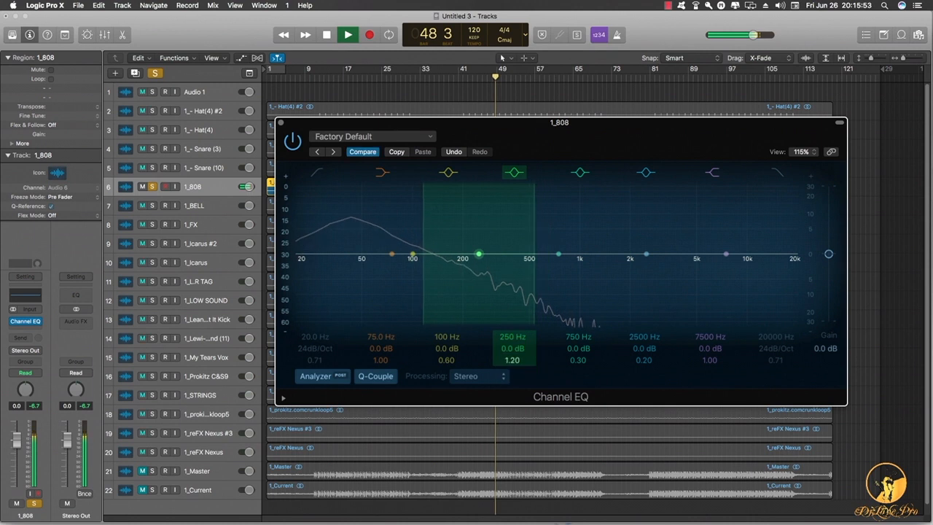
{"action": "left_click_drag", "start_coordinate": [477, 254], "coordinate": [333, 167]}
{"action": "mouse_move", "coordinate": [521, 360]}
{"action": "left_mouse_down"}
{"action": "mouse_move", "coordinate": [521, 386]}
{"action": "mouse_move", "coordinate": [516, 362]}
{"action": "left_mouse_up"}
{"action": "left_click_drag", "start_coordinate": [360, 194], "coordinate": [358, 248]}
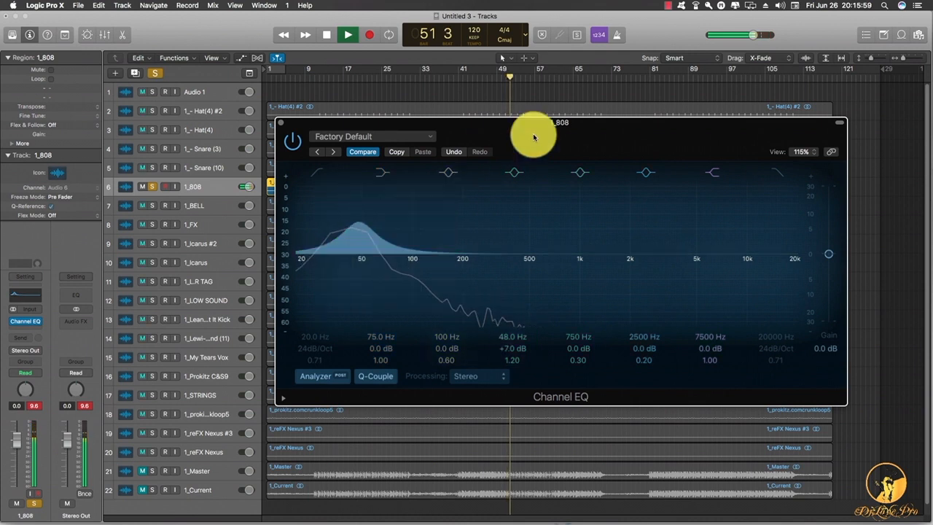
Step: Replay the 1_808 track from about bar 41, enable the EQ's high-cut filter at 510 Hz with a 48 dB/Oct slope, and stop playback
{"action": "left_click_drag", "start_coordinate": [534, 137], "coordinate": [530, 257]}
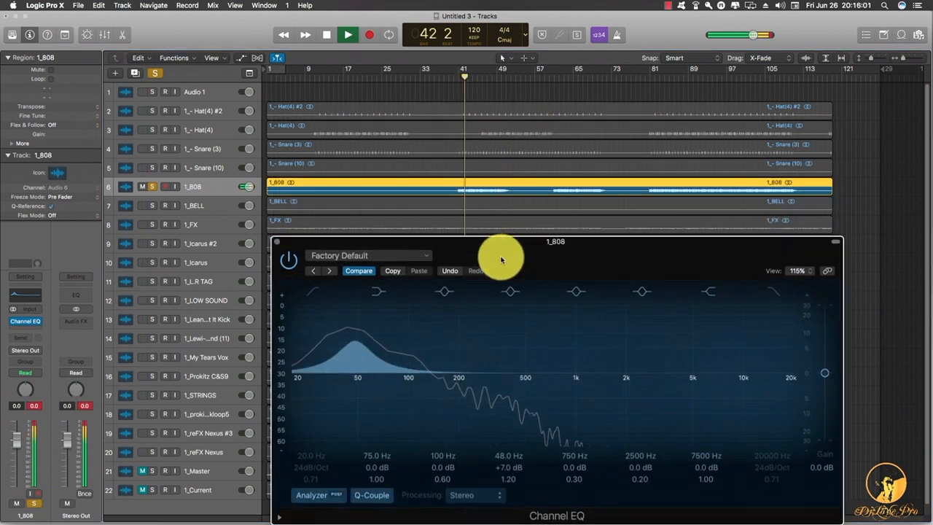
{"action": "left_click_drag", "start_coordinate": [500, 256], "coordinate": [503, 155]}
{"action": "left_click", "coordinate": [777, 191]}
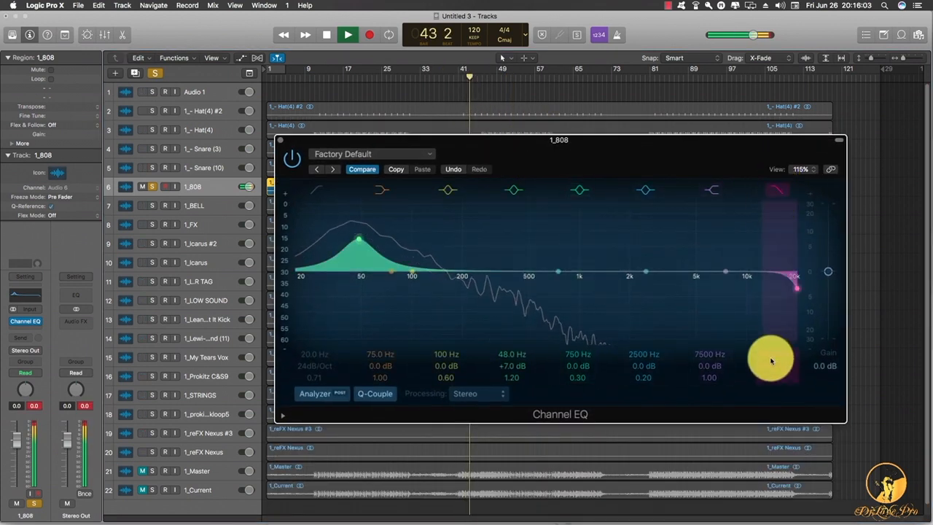
{"action": "left_click_drag", "start_coordinate": [774, 353], "coordinate": [774, 419]}
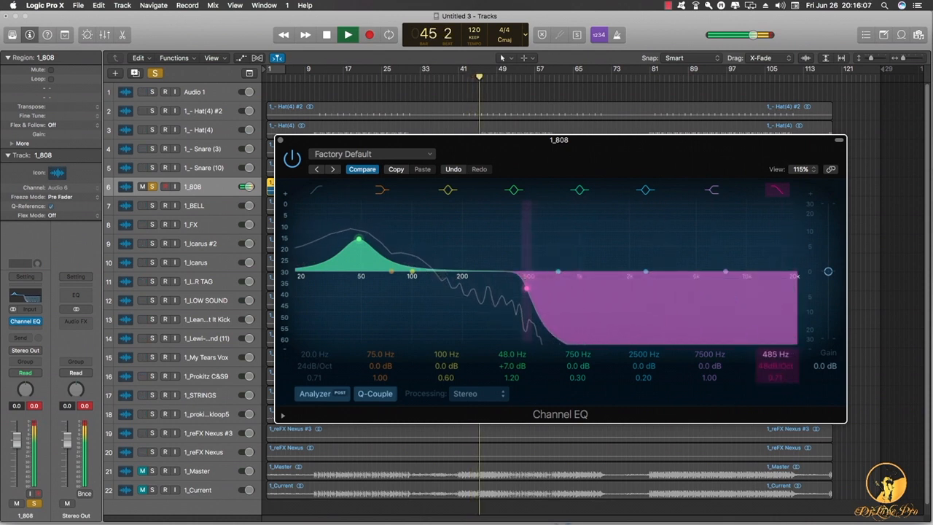
{"action": "left_click", "coordinate": [775, 341]}
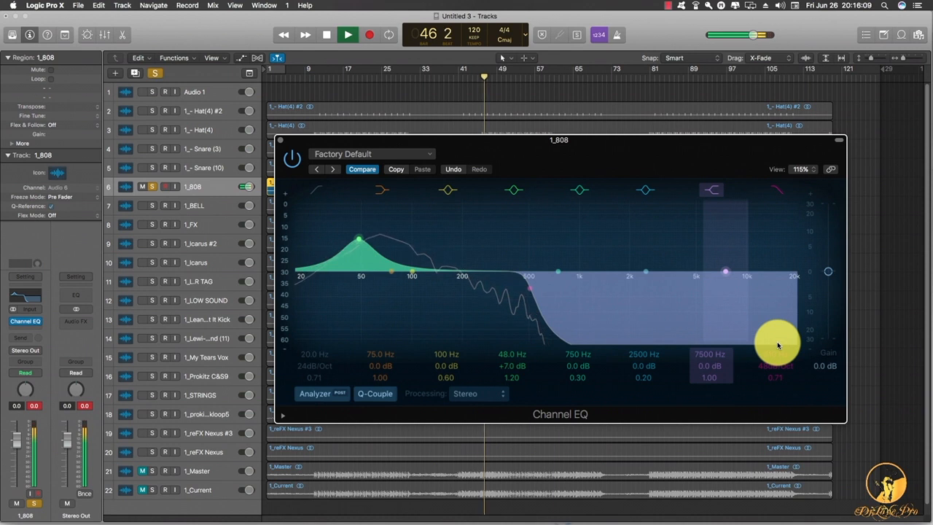
{"action": "key", "text": "space"}
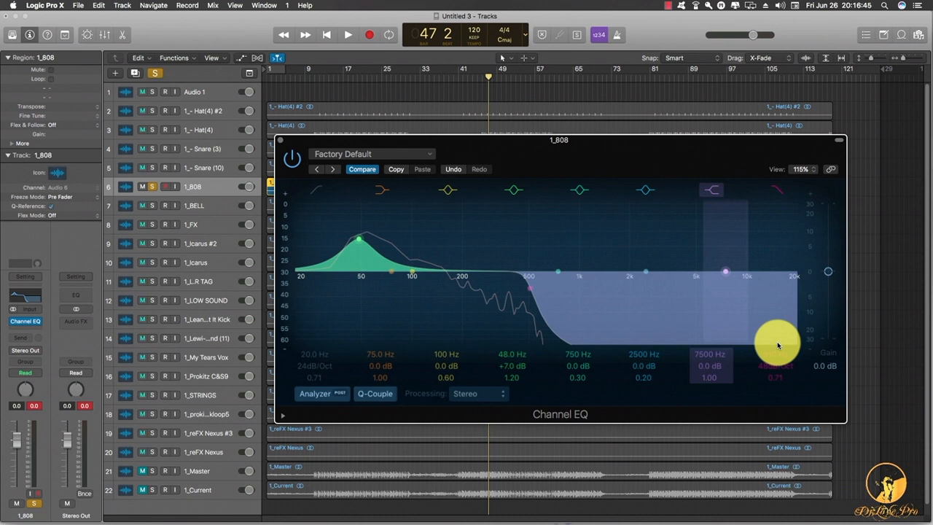
Step: Play the equalized 1_808 from about bar 41, clear the solo to hear it in the full mix, and stop playback
{"action": "left_click_drag", "start_coordinate": [571, 177], "coordinate": [569, 258]}
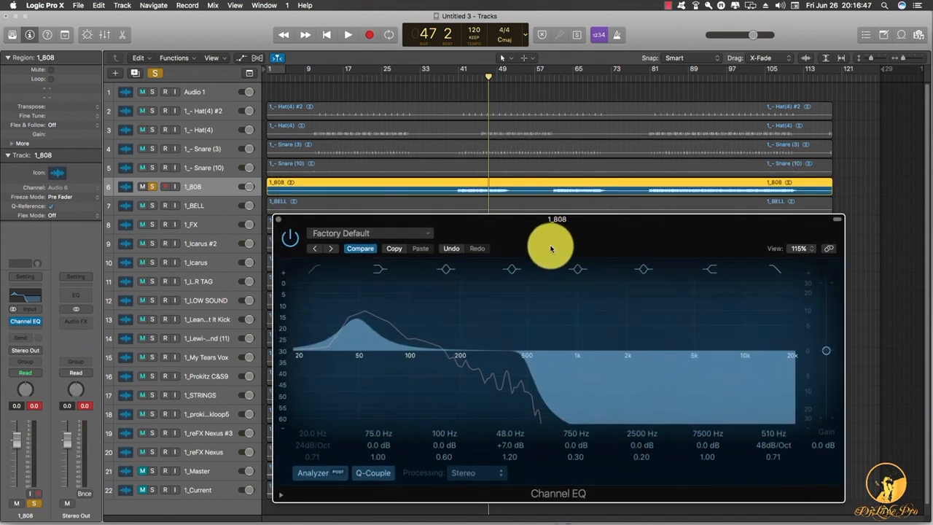
{"action": "left_click", "coordinate": [458, 83]}
{"action": "key", "text": "space"}
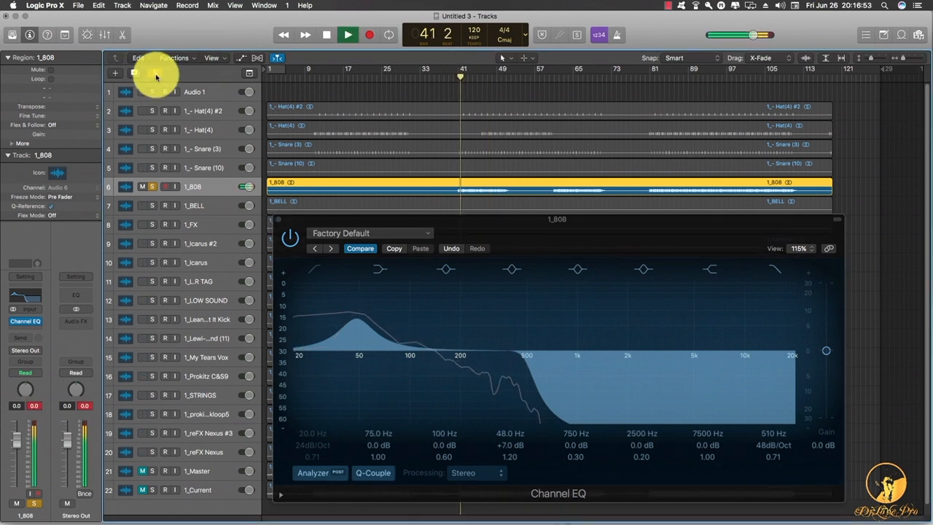
{"action": "left_click", "coordinate": [155, 73]}
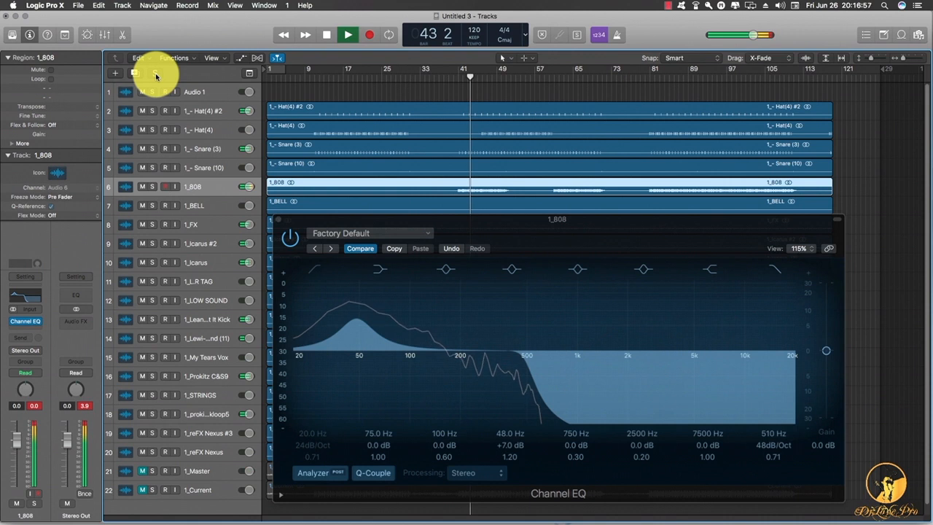
{"action": "key", "text": "space"}
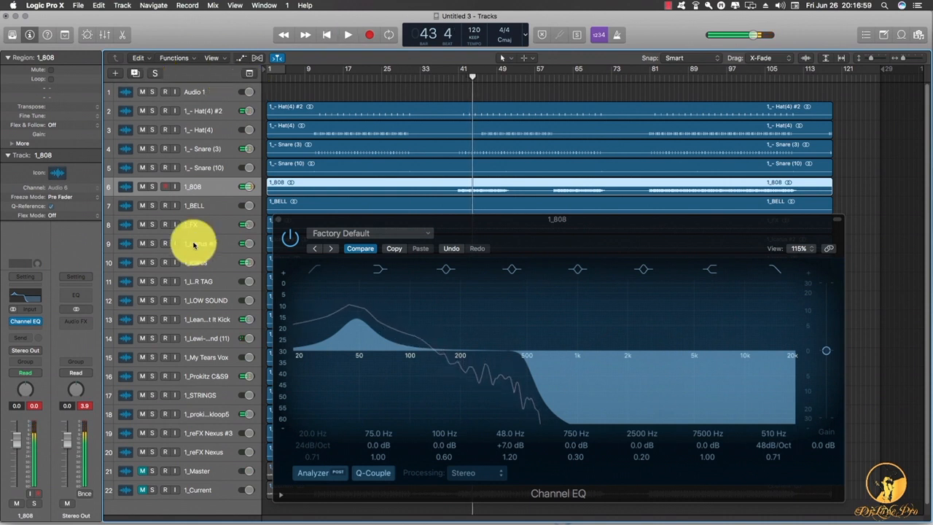
Step: Bypass the 1_808 Channel EQ, play the full mix from about bar 41 for comparison, and close the EQ window after stopping
{"action": "left_click", "coordinate": [290, 238]}
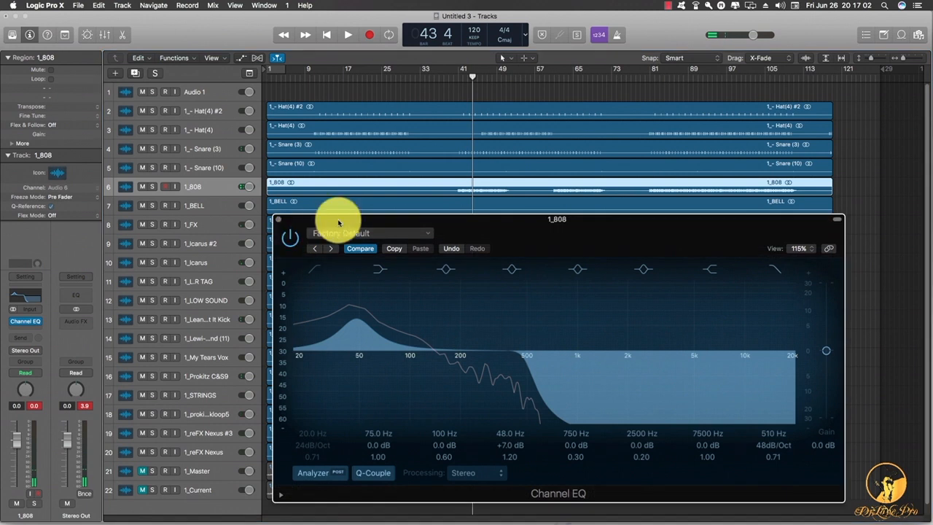
{"action": "double_click", "coordinate": [458, 79]}
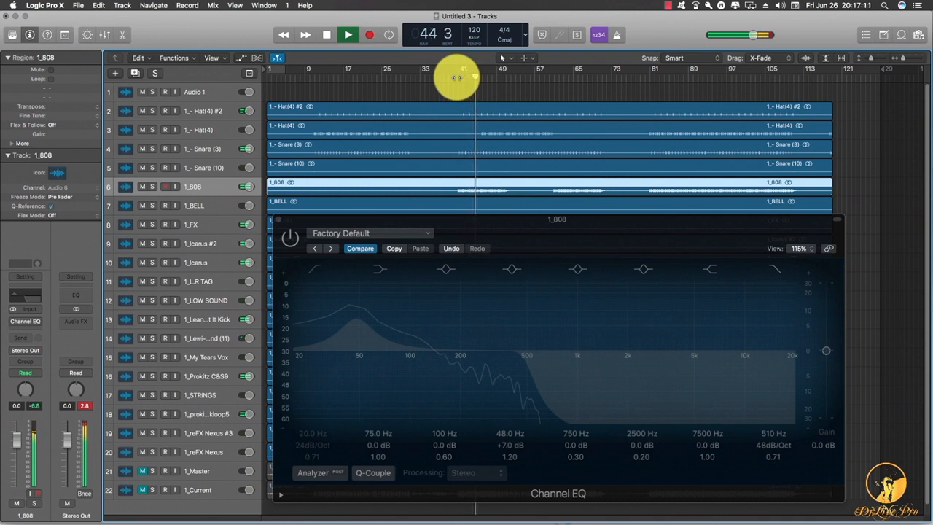
{"action": "key", "text": "space"}
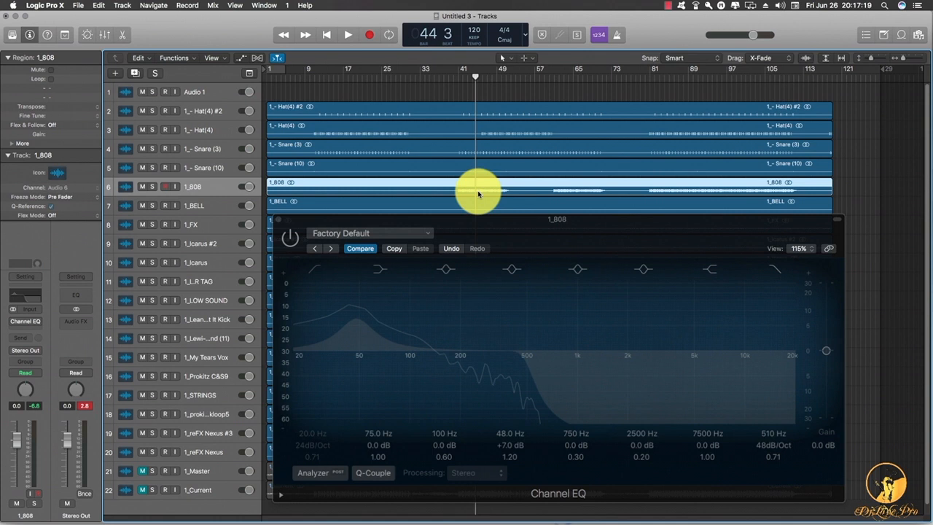
{"action": "left_click", "coordinate": [277, 220]}
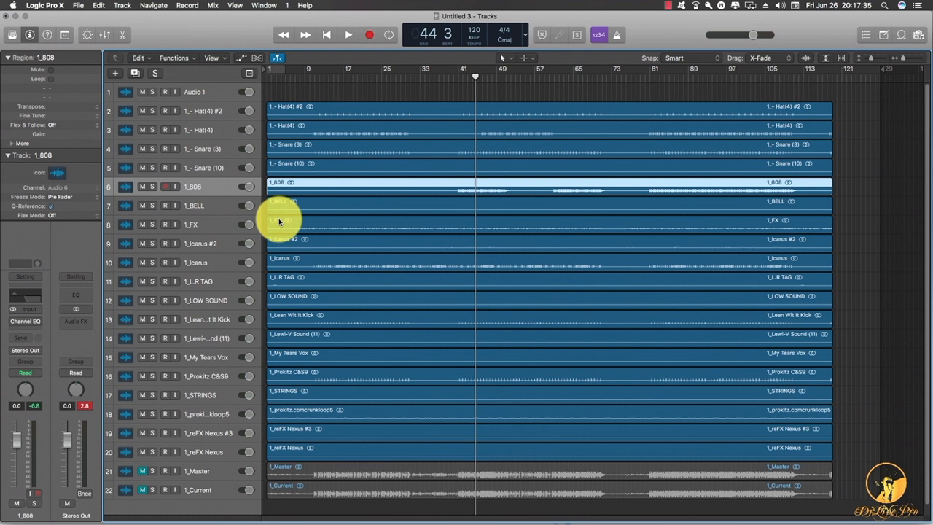
Step: Minimize the Logic project window and close the TuT Beat One folder window in Finder
{"action": "left_click", "coordinate": [16, 18]}
{"action": "left_click", "coordinate": [311, 90]}
{"action": "left_click_drag", "start_coordinate": [311, 91], "coordinate": [428, 73]}
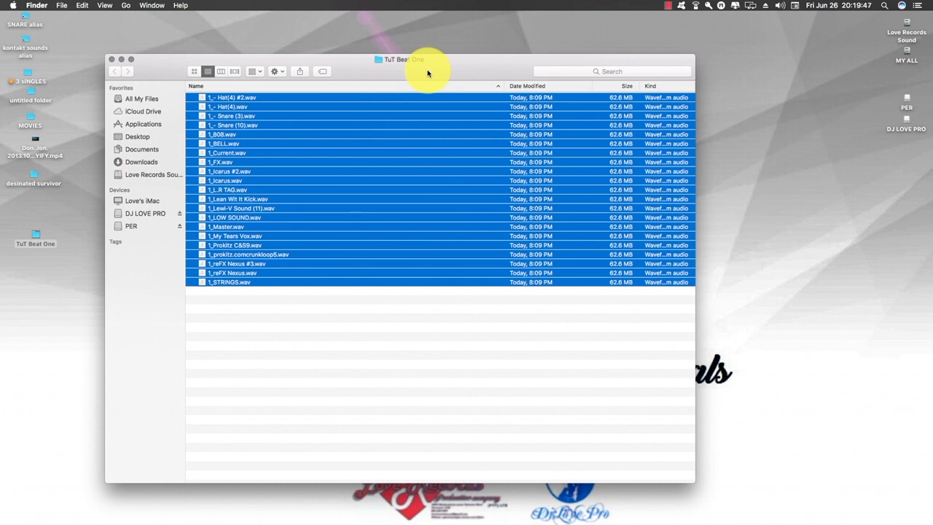
{"action": "left_click", "coordinate": [111, 59]}
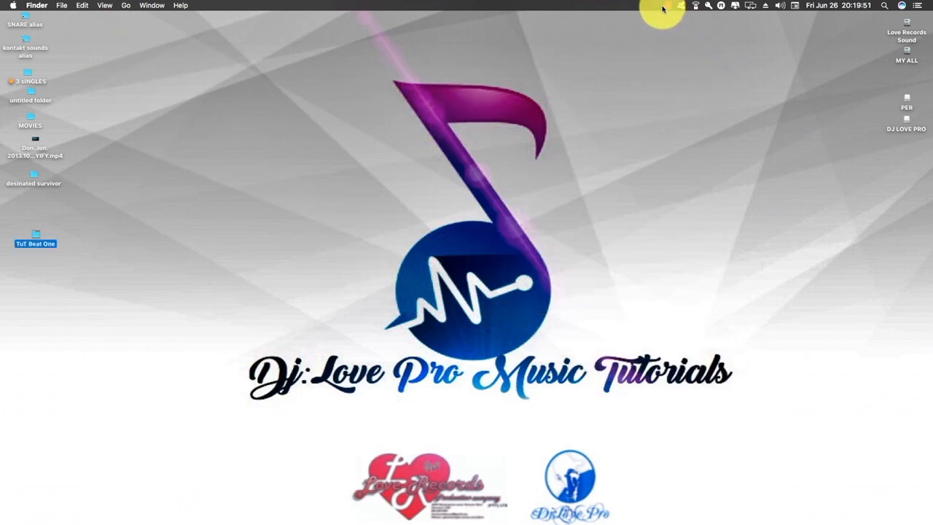